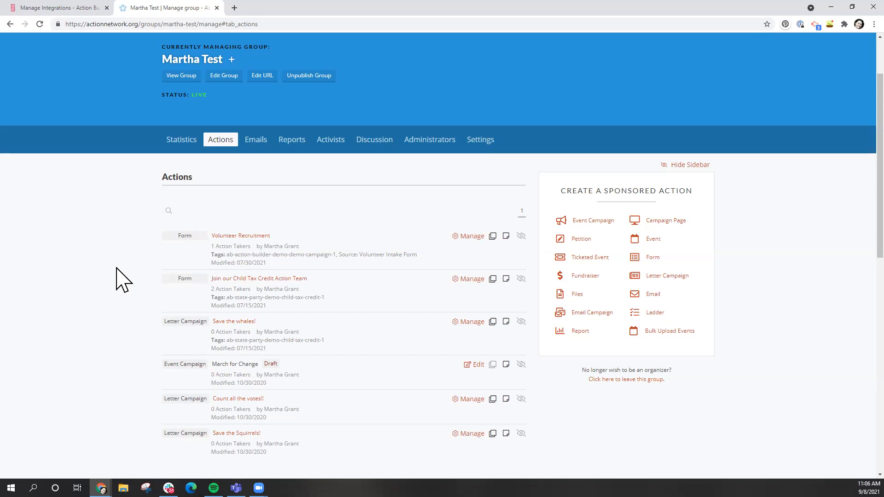
Open the Volunteer Recruitment form and clear the remembered signer so the sign-up fields are empty
{"action": "left_click", "coordinate": [246, 236]}
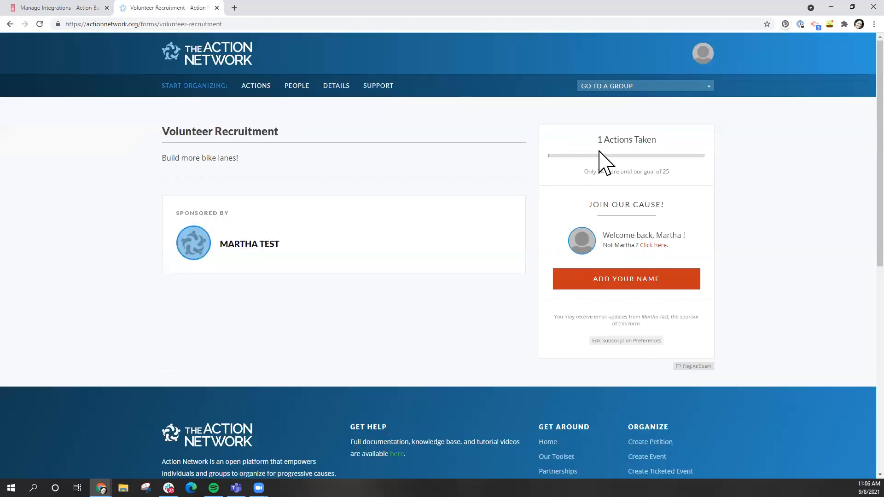
{"action": "left_click", "coordinate": [660, 247]}
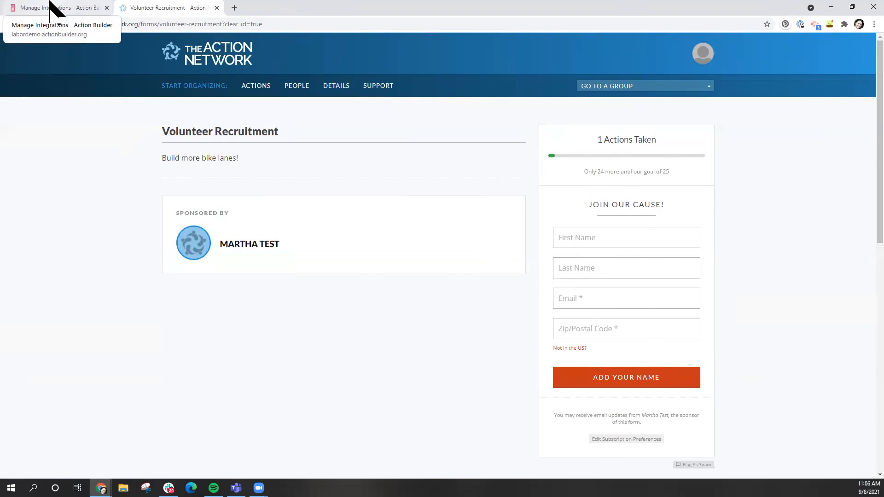
Browse the ACTIONS, GO TO A GROUP and SUPPORT menus, then bring up the DETAILS menu
{"action": "left_click", "coordinate": [253, 87]}
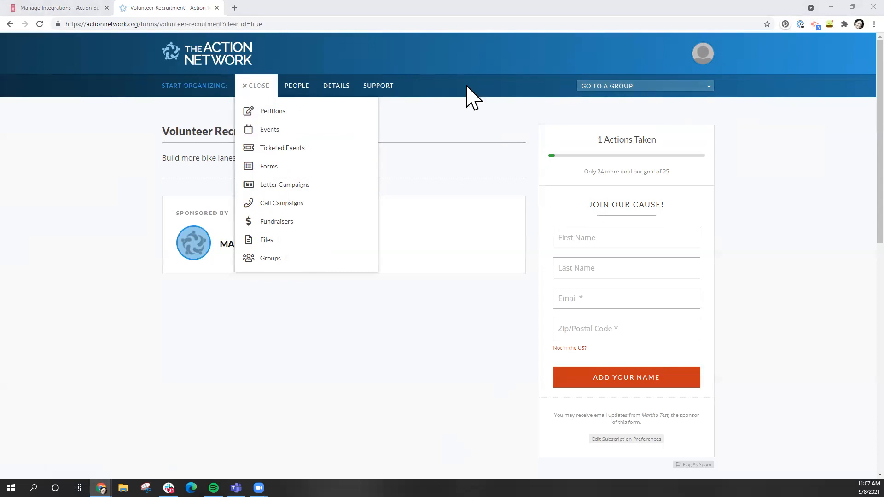
{"action": "left_click", "coordinate": [683, 88]}
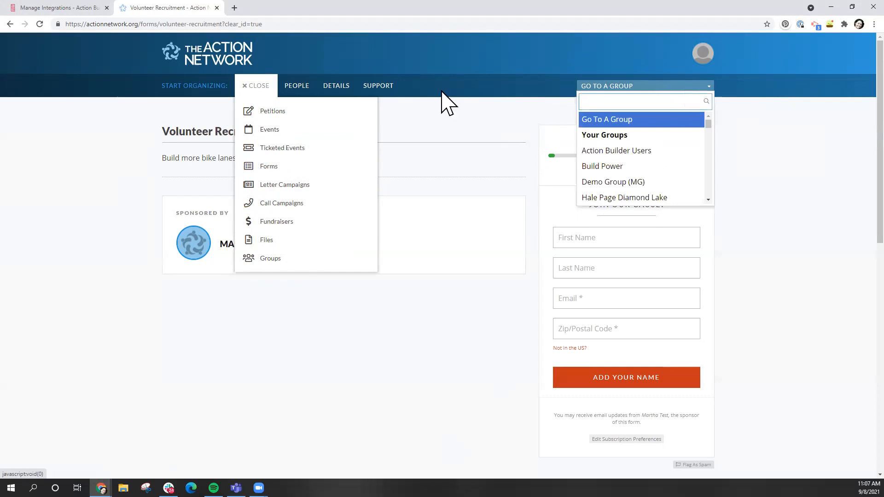
{"action": "left_click", "coordinate": [394, 88]}
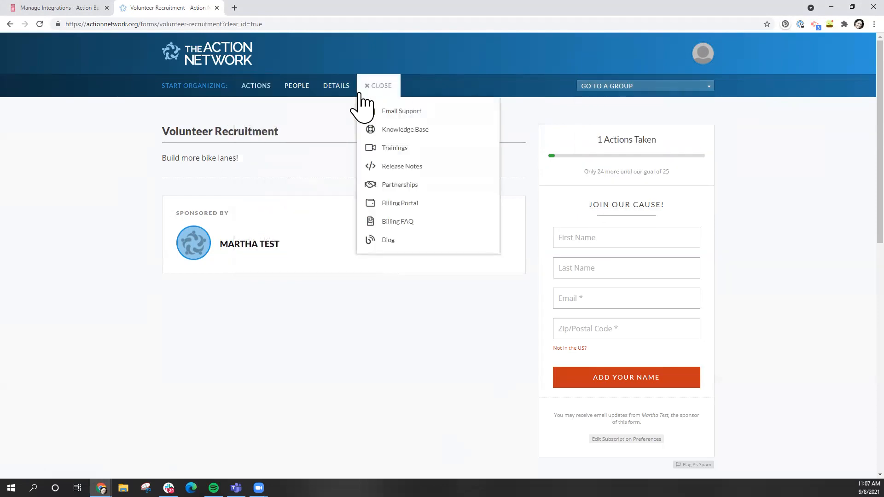
{"action": "left_click", "coordinate": [334, 88]}
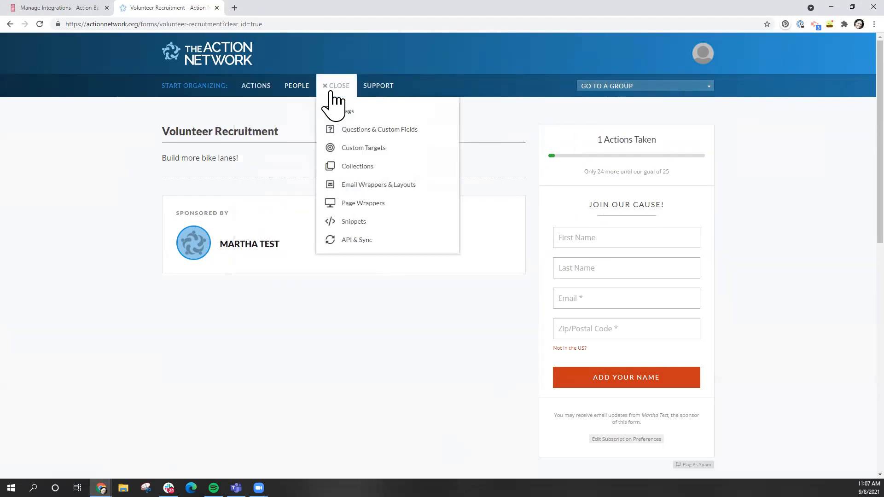
Go to DETAILS > API & Sync, copy the group's API key, and return to Action Builder
{"action": "left_click", "coordinate": [355, 241]}
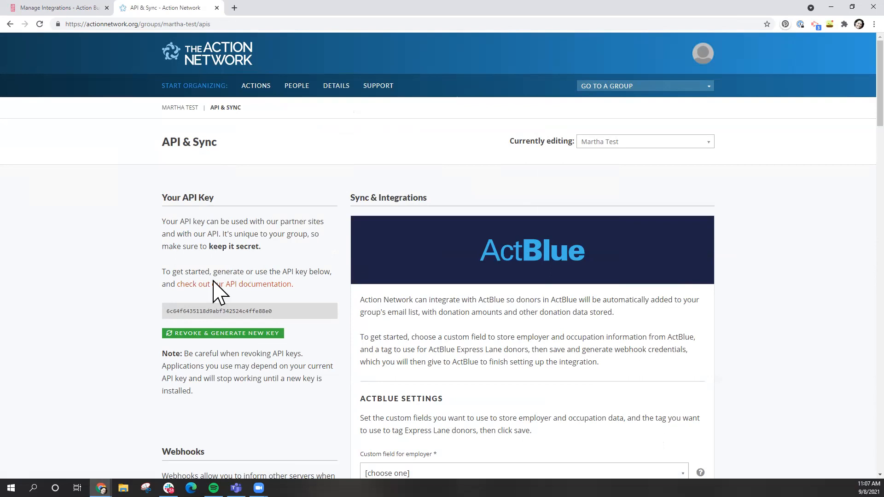
{"action": "double_click", "coordinate": [200, 312]}
{"action": "key", "text": "ctrl+c"}
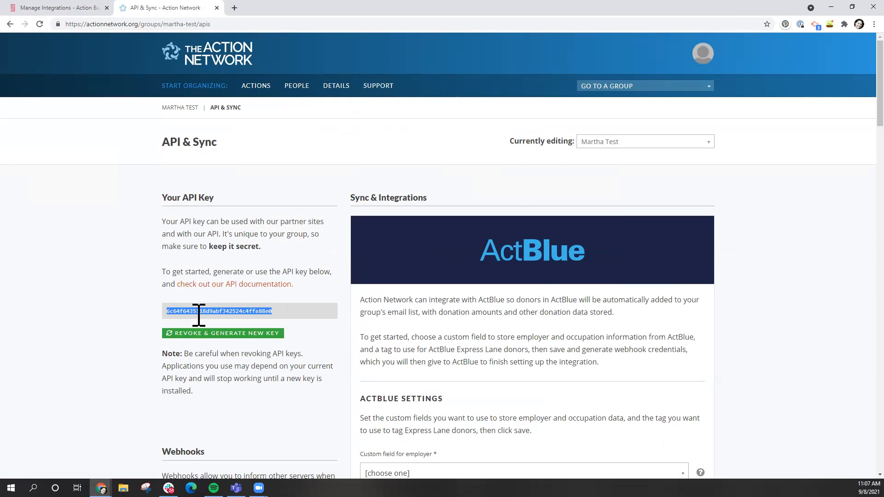
{"action": "left_click", "coordinate": [78, 6]}
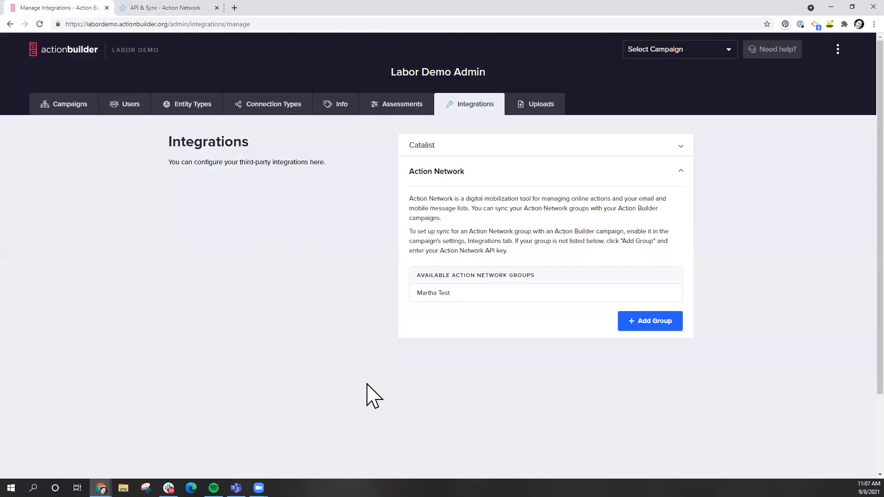
{"action": "left_click", "coordinate": [674, 325]}
{"action": "left_click", "coordinate": [435, 276]}
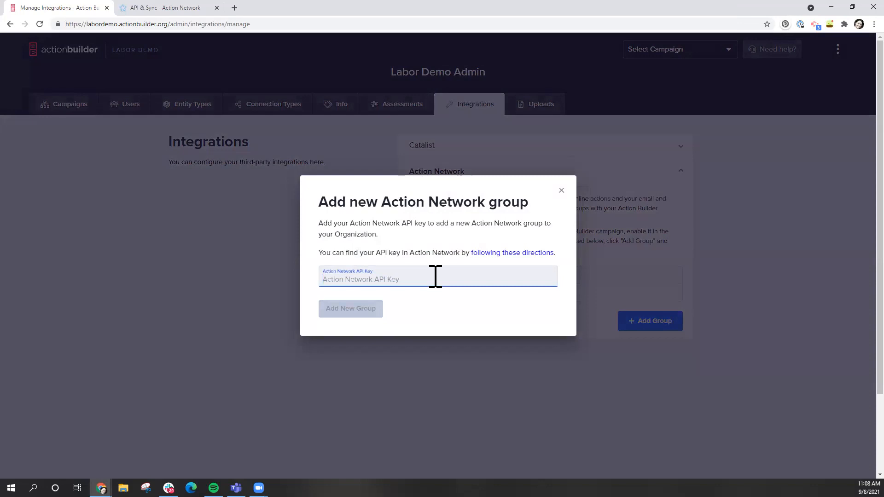
{"action": "key", "text": "ctrl+v"}
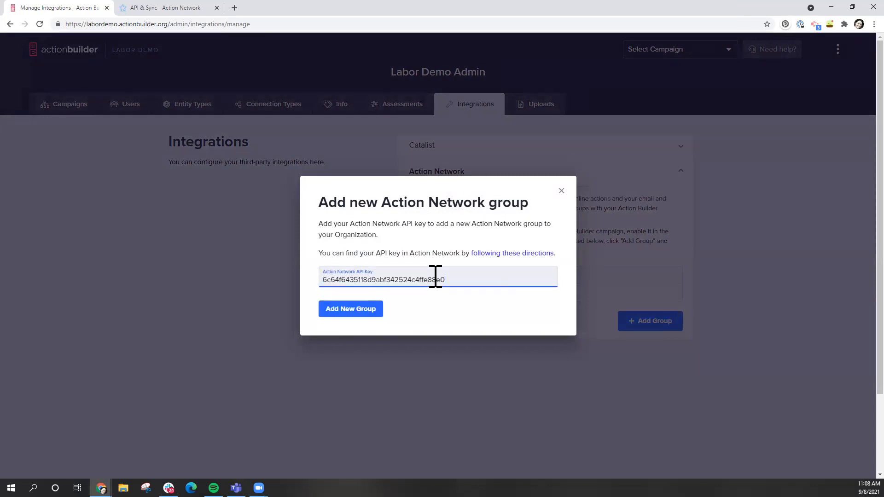
{"action": "left_click", "coordinate": [560, 191]}
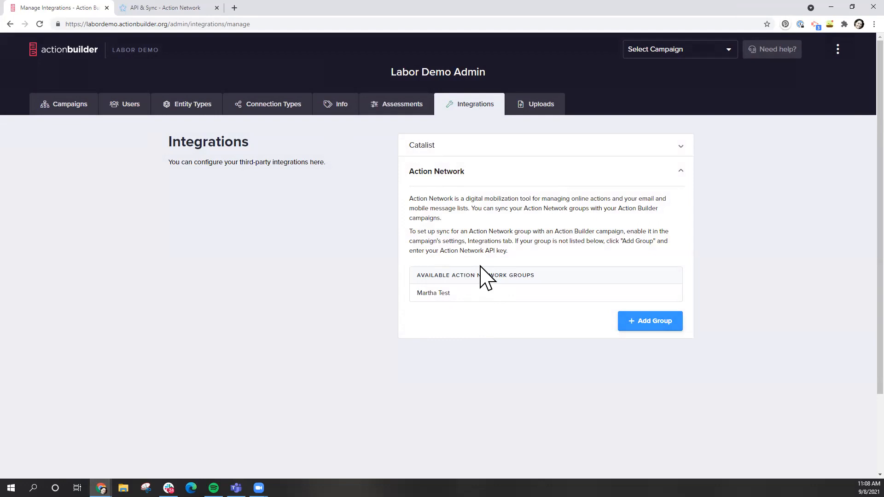
Check the Action Network API key, then switch Action Builder to the Demo campaign
{"action": "left_click", "coordinate": [141, 7]}
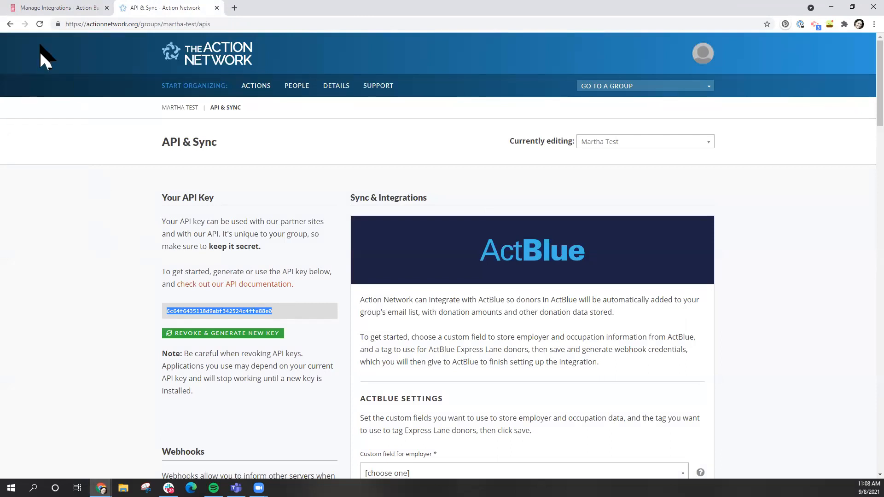
{"action": "left_click", "coordinate": [69, 8]}
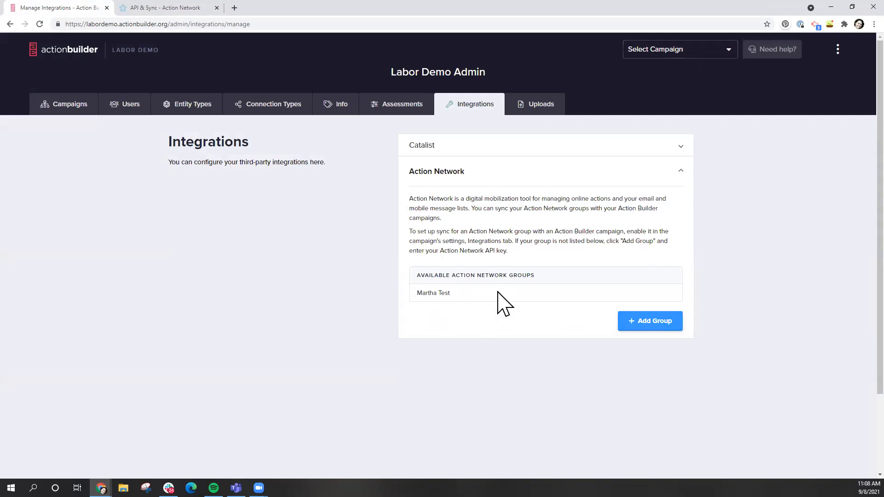
{"action": "double_click", "coordinate": [445, 293]}
{"action": "triple_click", "coordinate": [444, 293]}
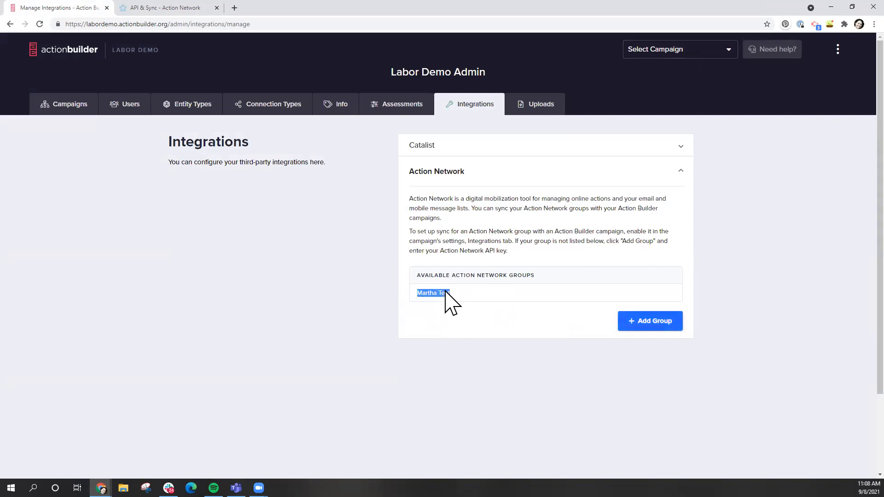
{"action": "left_click", "coordinate": [453, 292]}
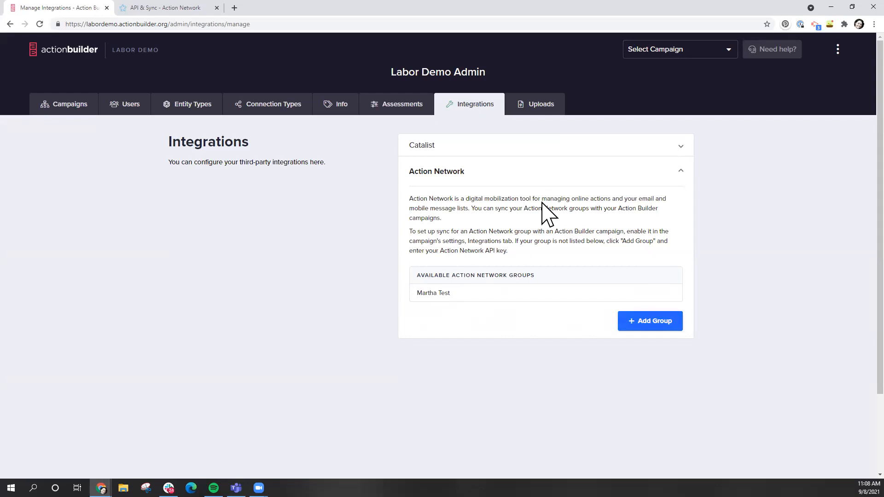
{"action": "left_click", "coordinate": [676, 54]}
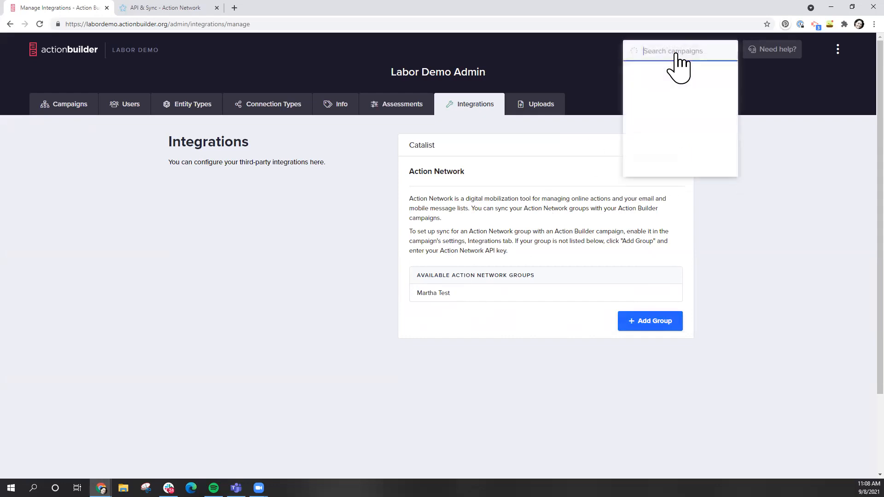
{"action": "left_click", "coordinate": [666, 70]}
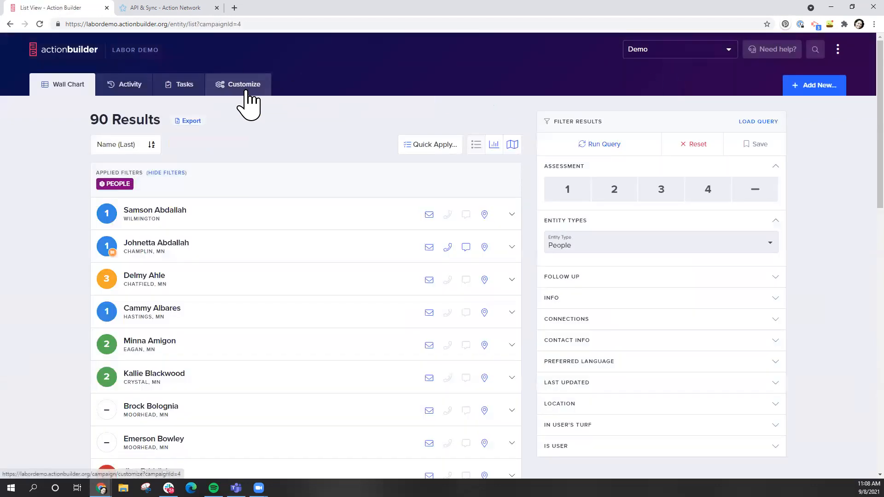
Under Customize > Integrations, remove the linked Action Network group and confirm with Yes
{"action": "left_click", "coordinate": [248, 105]}
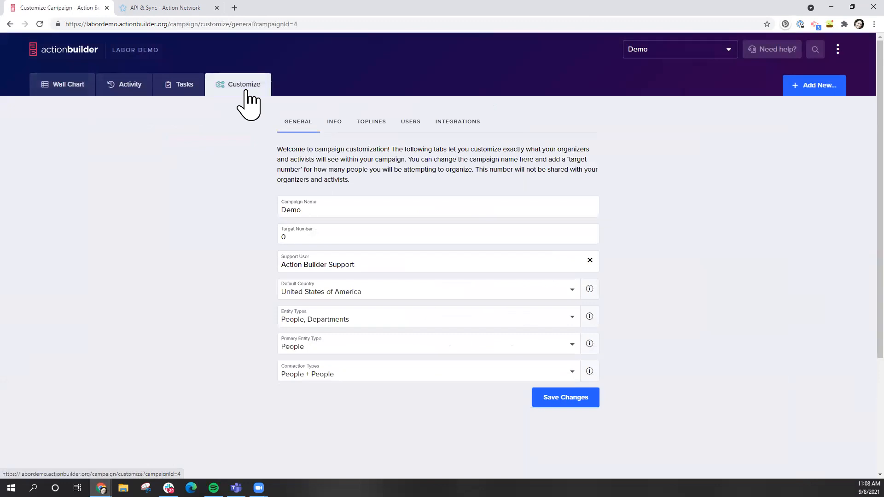
{"action": "left_click", "coordinate": [457, 122]}
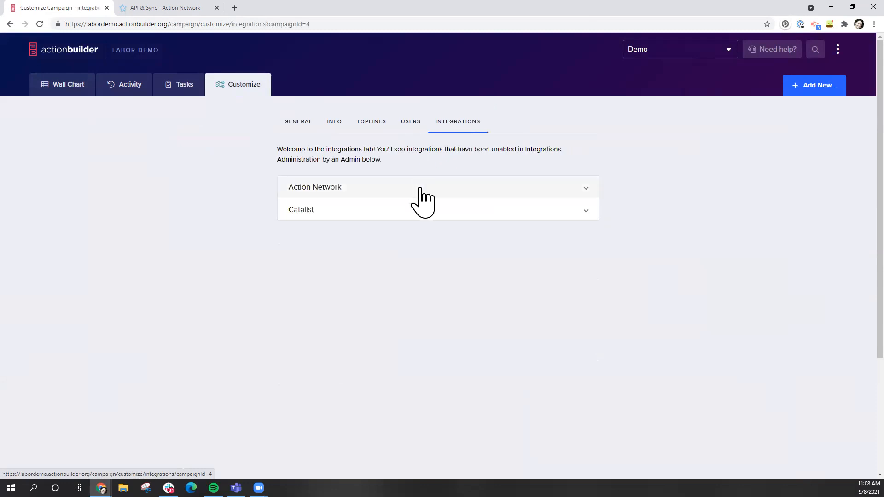
{"action": "left_click", "coordinate": [419, 189]}
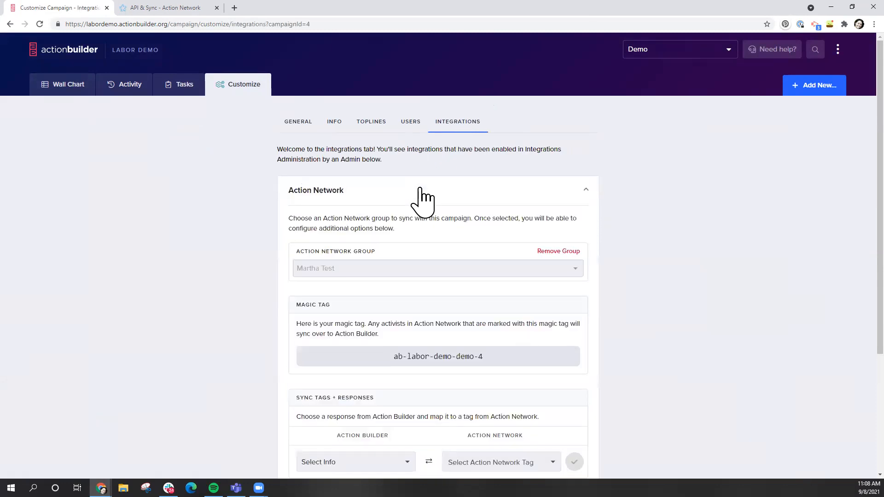
{"action": "left_click", "coordinate": [549, 252]}
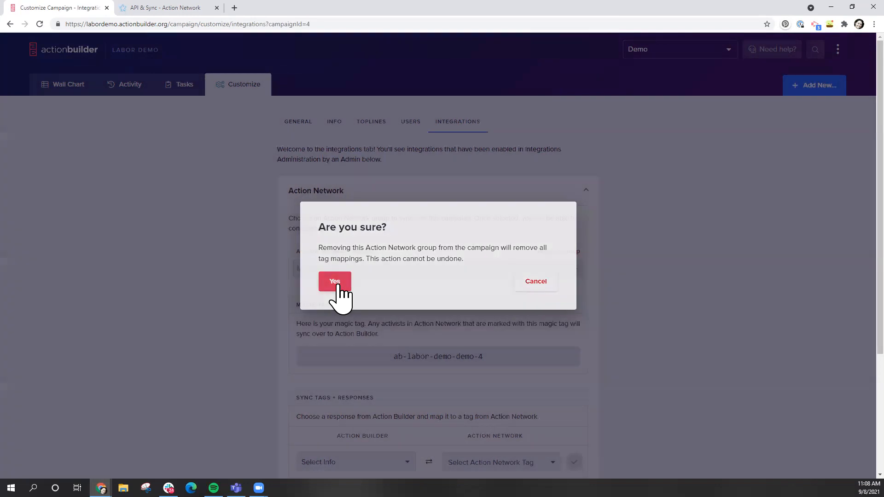
{"action": "left_click", "coordinate": [339, 287]}
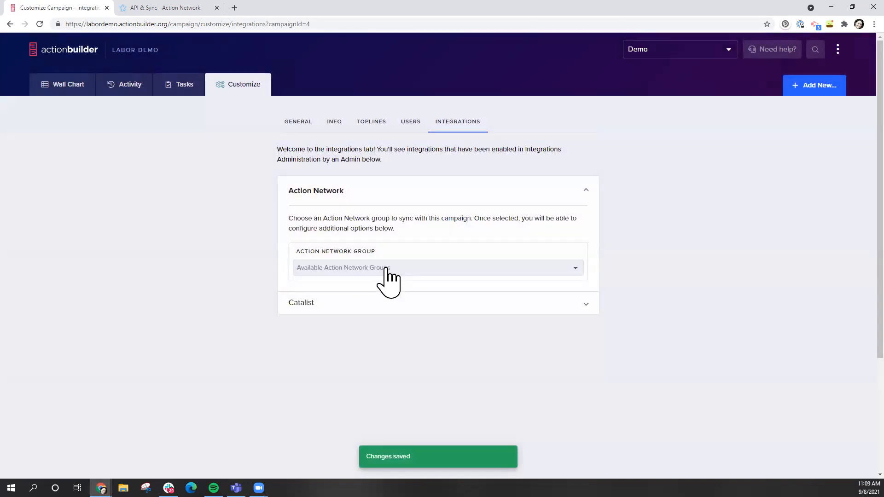
Relink the available Action Network group and check its magic tag ab-labor-demo-demo-4
{"action": "left_click", "coordinate": [386, 276]}
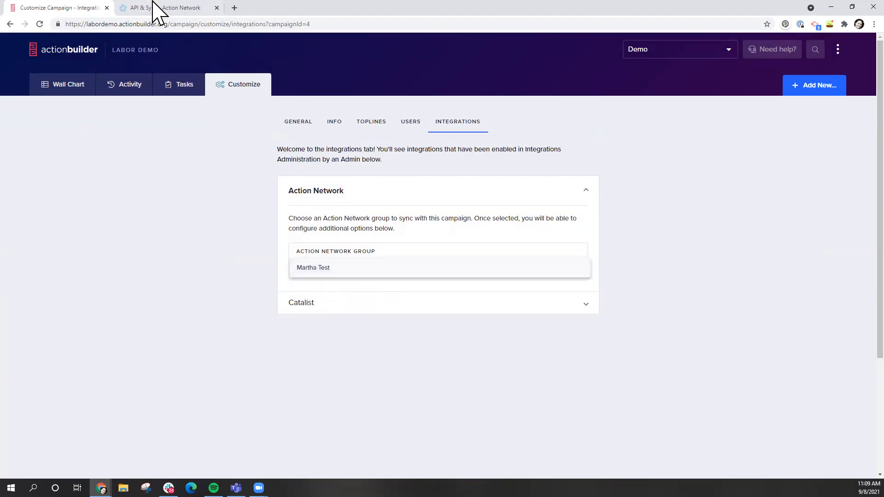
{"action": "left_click", "coordinate": [321, 269]}
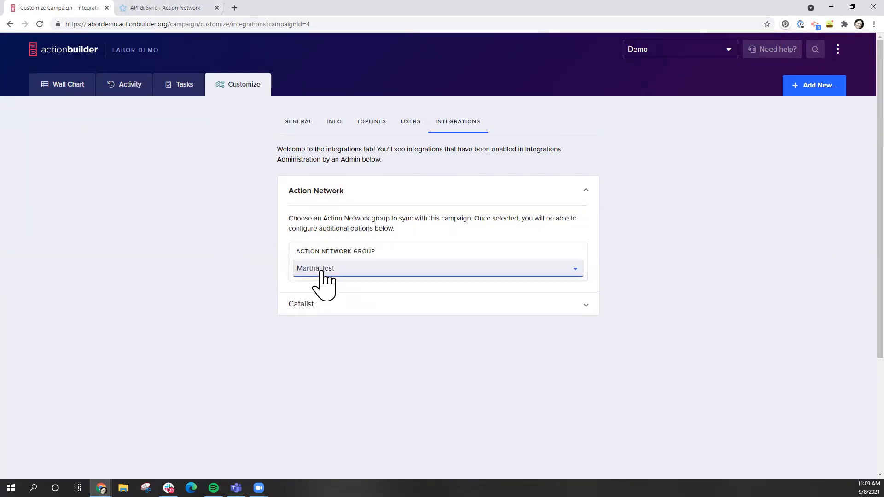
{"action": "scroll", "coordinate": [212, 290], "scroll_direction": "down", "scroll_amount": 2}
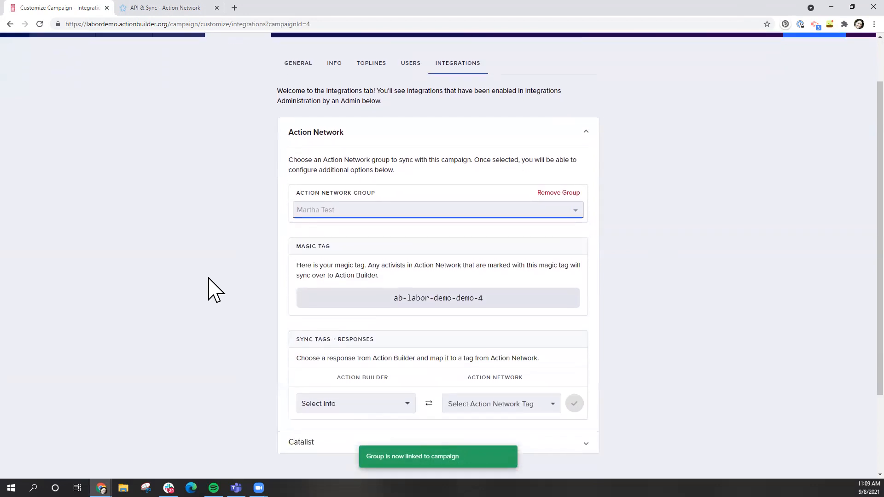
{"action": "double_click", "coordinate": [407, 299]}
{"action": "triple_click", "coordinate": [407, 300]}
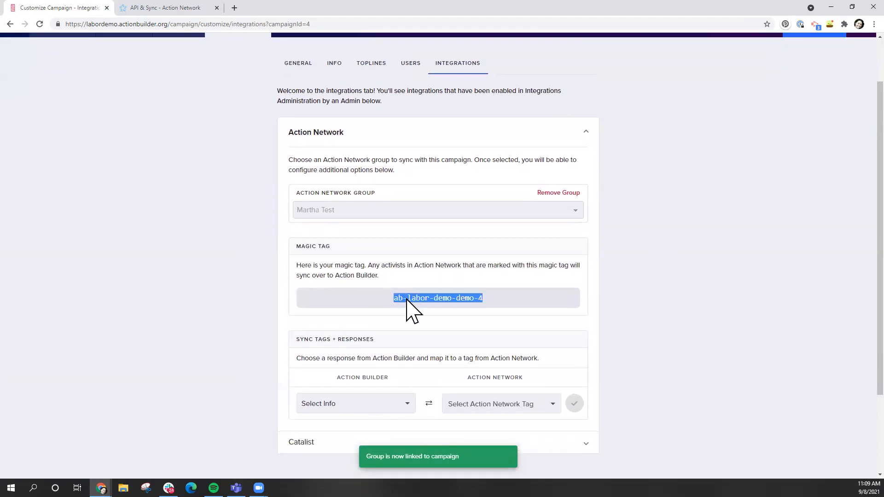
{"action": "left_click", "coordinate": [407, 299]}
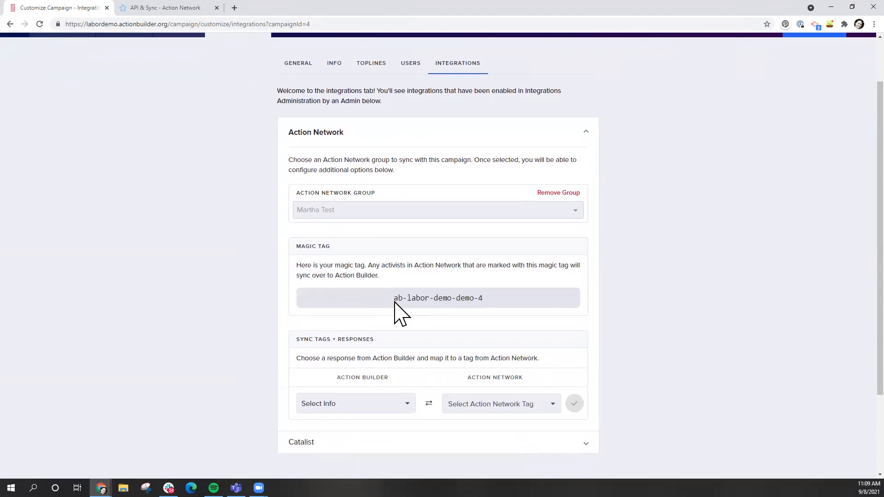
{"action": "scroll", "coordinate": [275, 231], "scroll_direction": "up", "scroll_amount": 1}
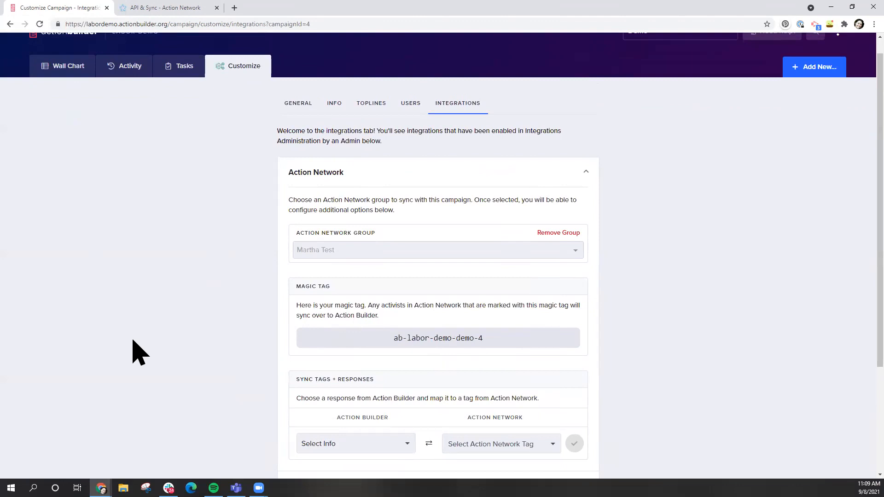
Start a sync mapping with the March on Boss response and the Petition Signer tag
{"action": "scroll", "coordinate": [234, 338], "scroll_direction": "down", "scroll_amount": 2}
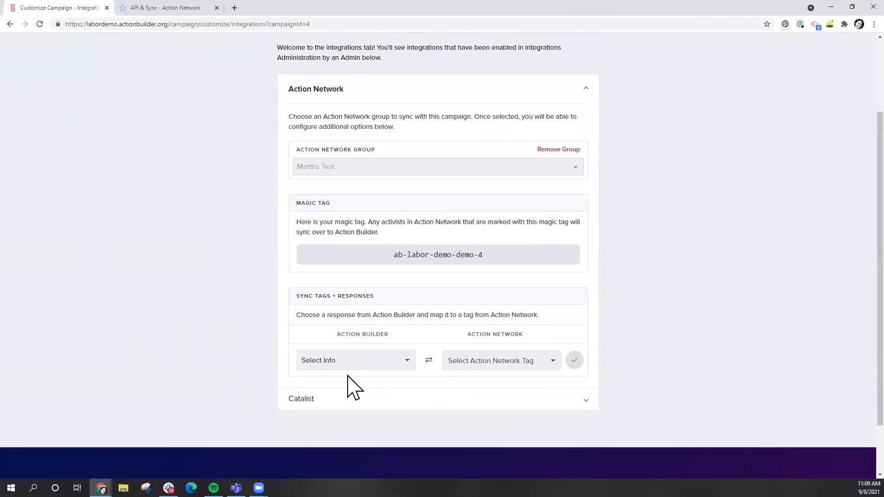
{"action": "left_click", "coordinate": [363, 367]}
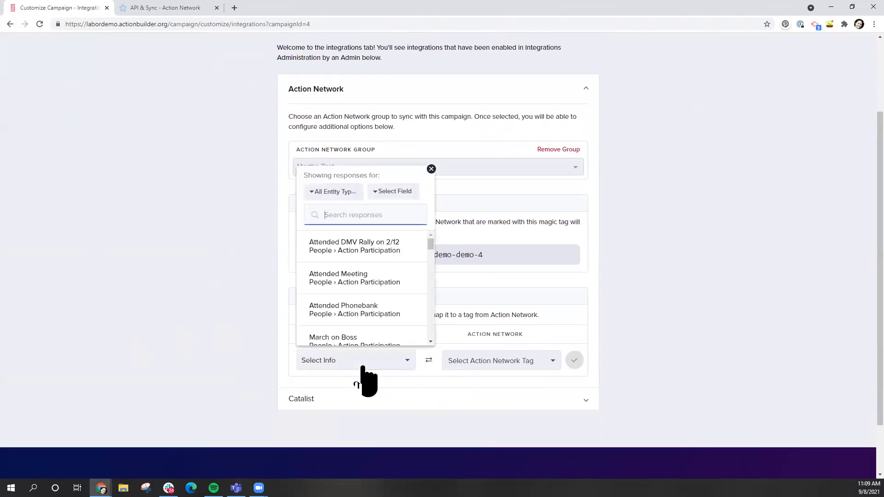
{"action": "scroll", "coordinate": [365, 295], "scroll_direction": "down", "scroll_amount": 1}
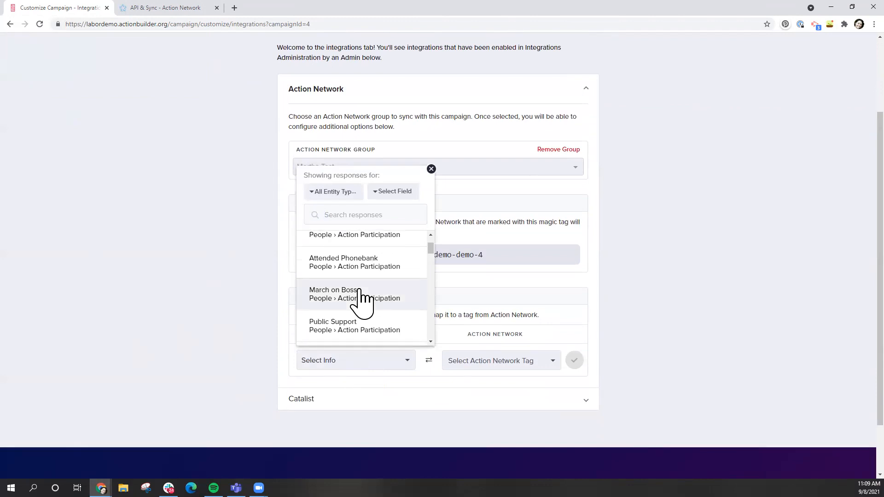
{"action": "left_click", "coordinate": [362, 297]}
{"action": "left_click", "coordinate": [524, 364]}
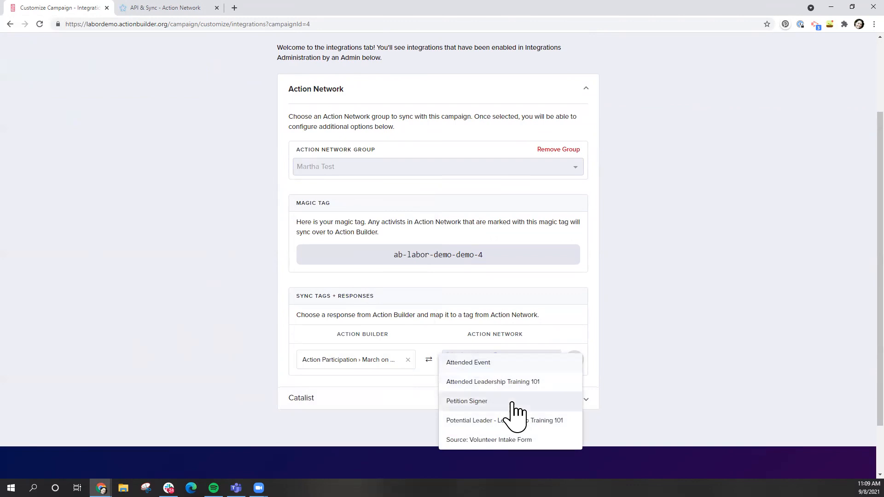
{"action": "scroll", "coordinate": [509, 410], "scroll_direction": "down", "scroll_amount": 2}
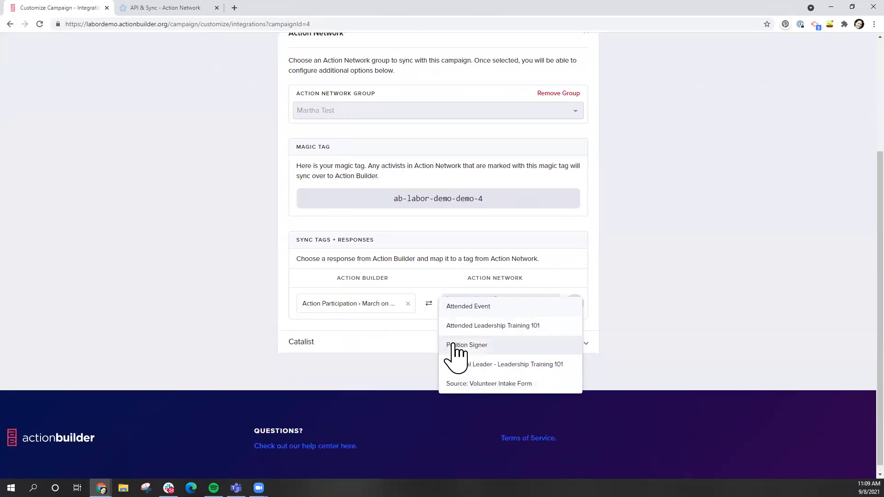
{"action": "left_click", "coordinate": [454, 346]}
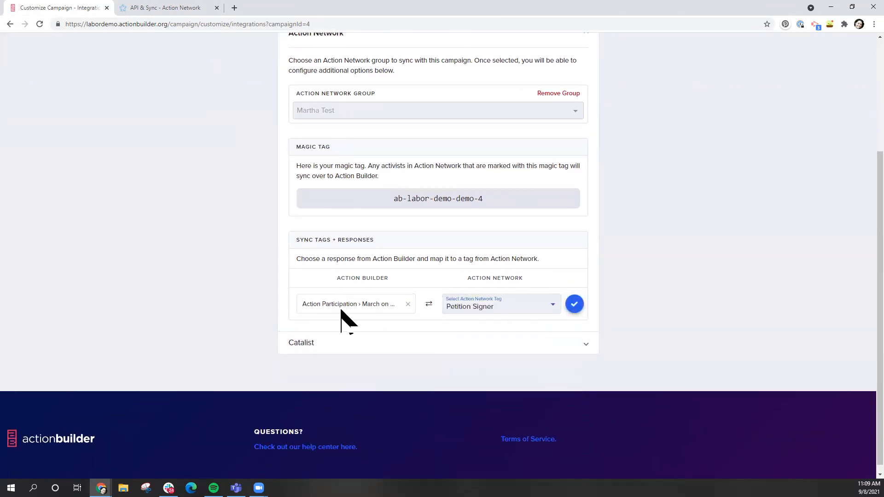
Swap the response to Signed Petition and save the mapping to Petition Signer
{"action": "left_click", "coordinate": [408, 304]}
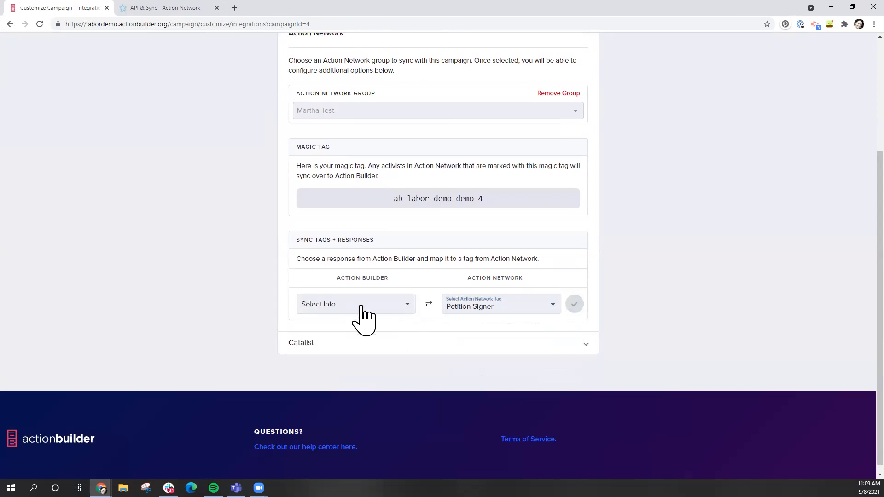
{"action": "left_click", "coordinate": [359, 305]}
{"action": "type", "text": "petit"}
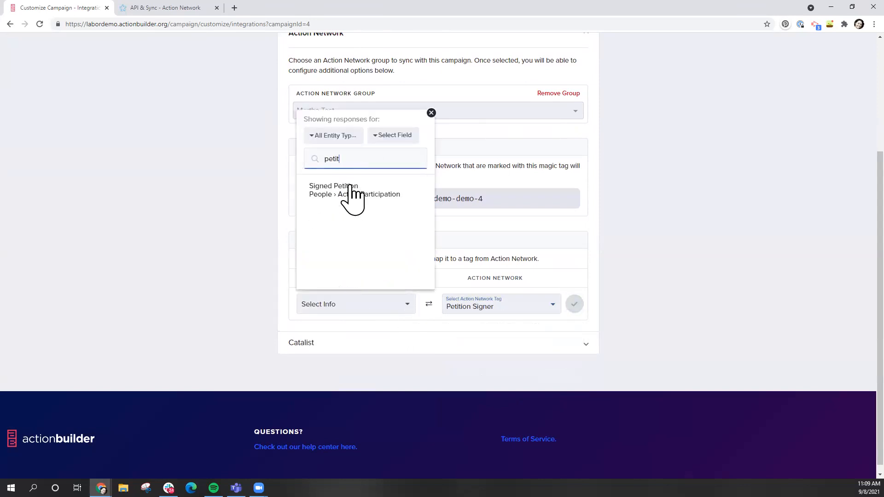
{"action": "left_click", "coordinate": [352, 189]}
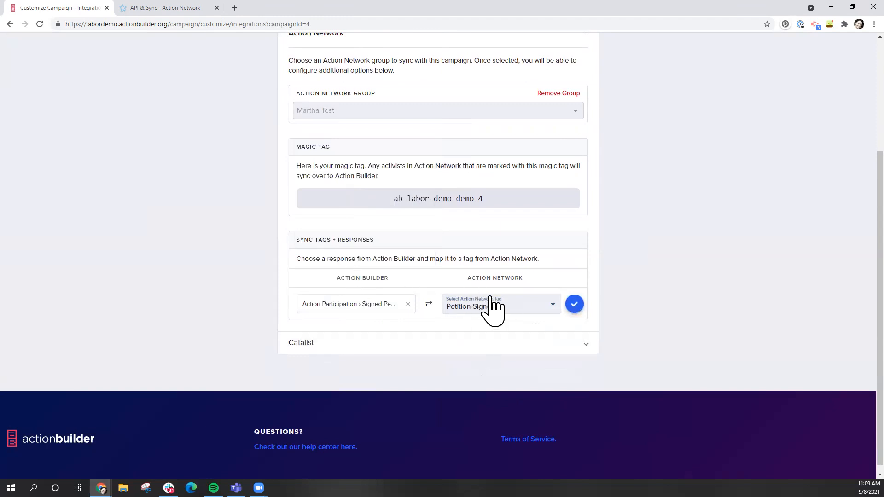
{"action": "left_click", "coordinate": [575, 304]}
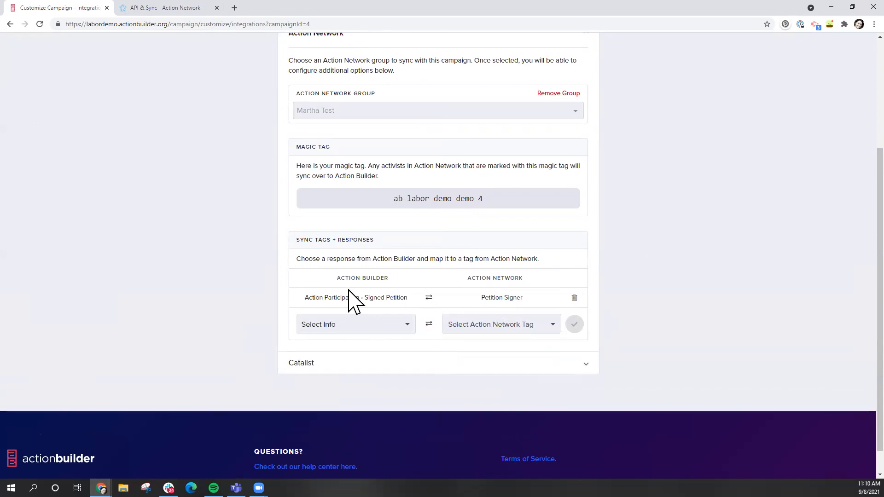
Scroll back to the top and return to the Wall Chart list of 90 people
{"action": "scroll", "coordinate": [349, 299], "scroll_direction": "up", "scroll_amount": 1}
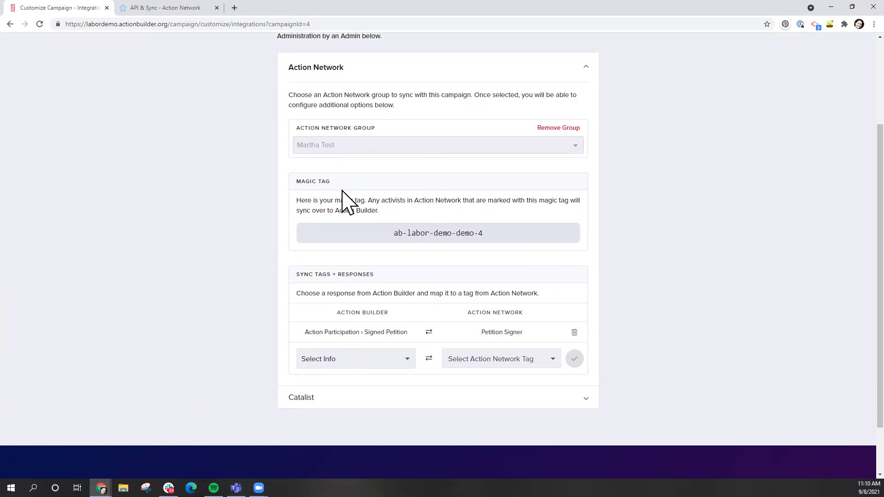
{"action": "scroll", "coordinate": [213, 243], "scroll_direction": "up", "scroll_amount": 1}
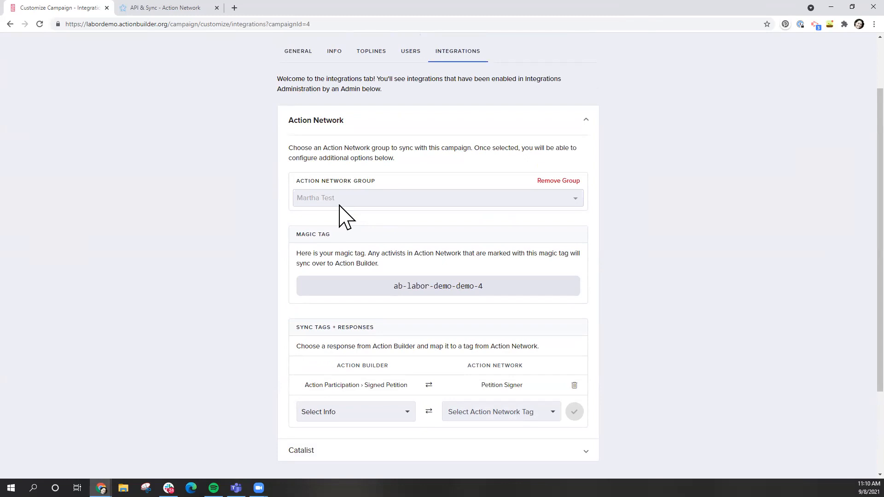
{"action": "scroll", "coordinate": [345, 214], "scroll_direction": "up", "scroll_amount": 2}
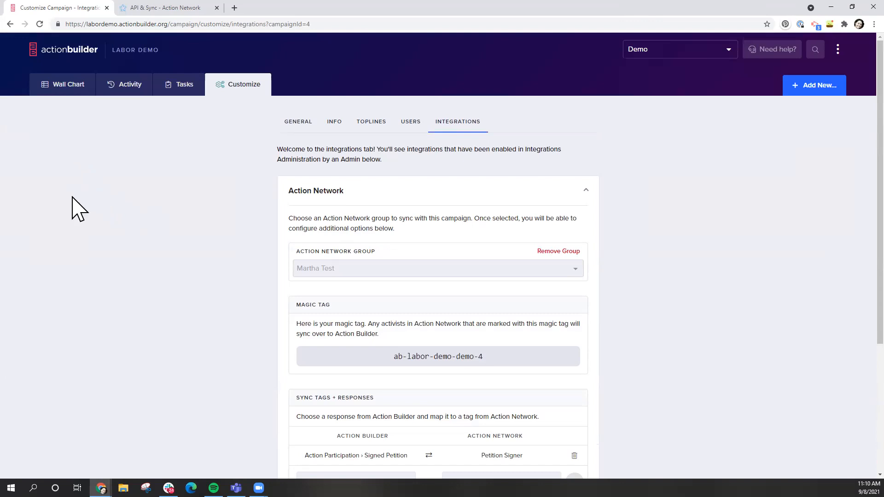
{"action": "left_click", "coordinate": [64, 89]}
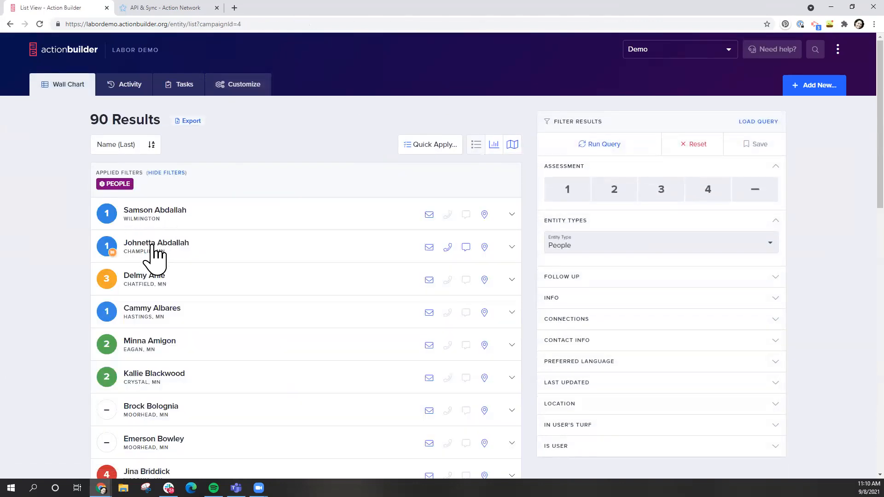
Open a person's profile and unmark then re-mark the email address as subscribed
{"action": "left_click", "coordinate": [155, 244]}
{"action": "scroll", "coordinate": [316, 287], "scroll_direction": "down", "scroll_amount": 4}
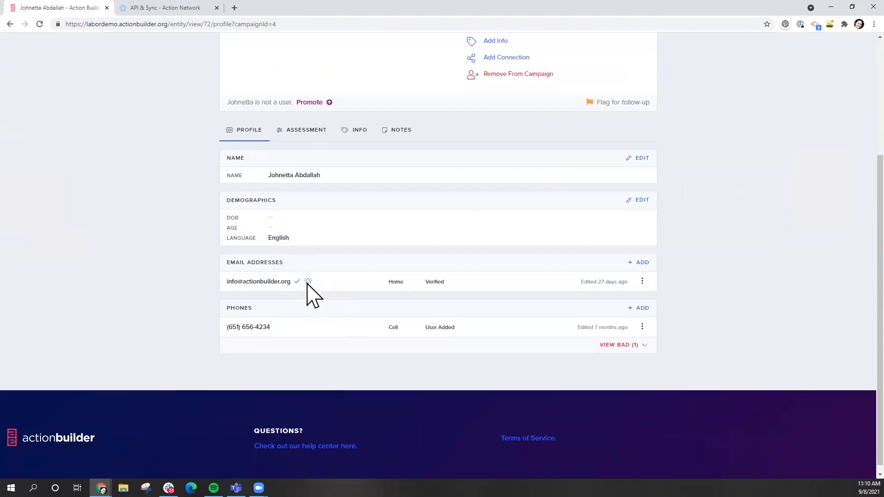
{"action": "mouse_move", "coordinate": [307, 283]}
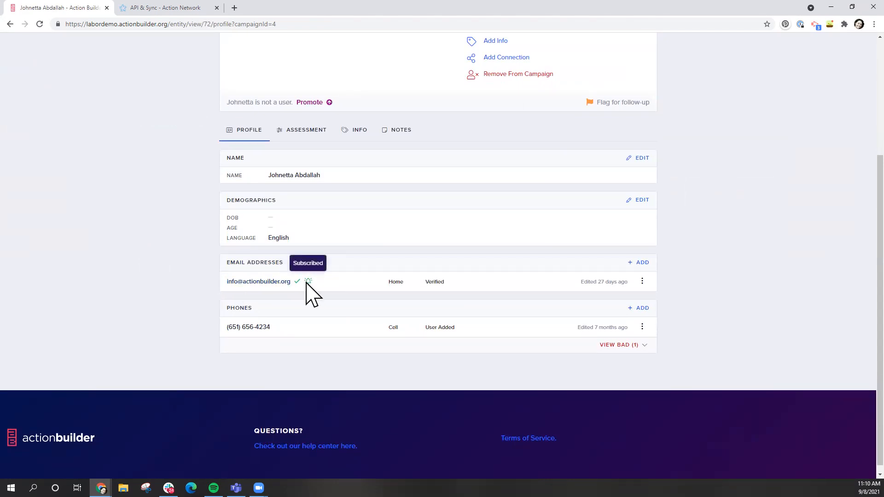
{"action": "scroll", "coordinate": [307, 282], "scroll_direction": "up", "scroll_amount": 3}
{"action": "scroll", "coordinate": [306, 286], "scroll_direction": "down", "scroll_amount": 2}
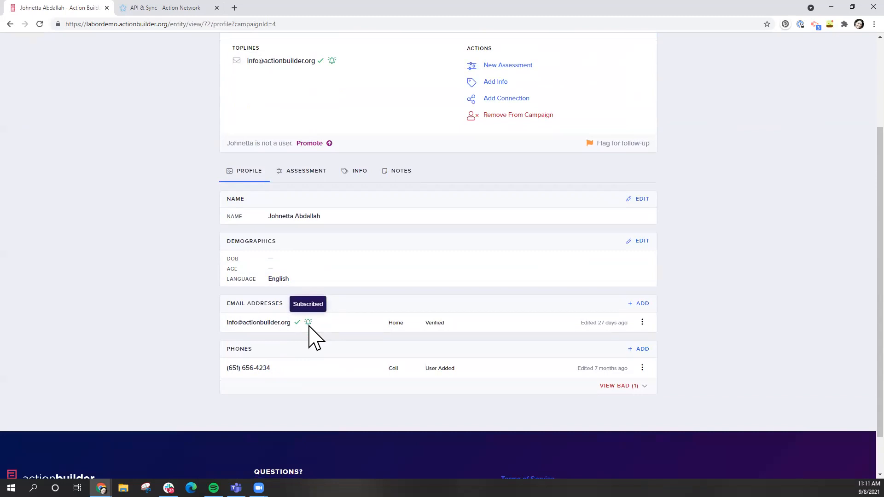
{"action": "left_click", "coordinate": [642, 322]}
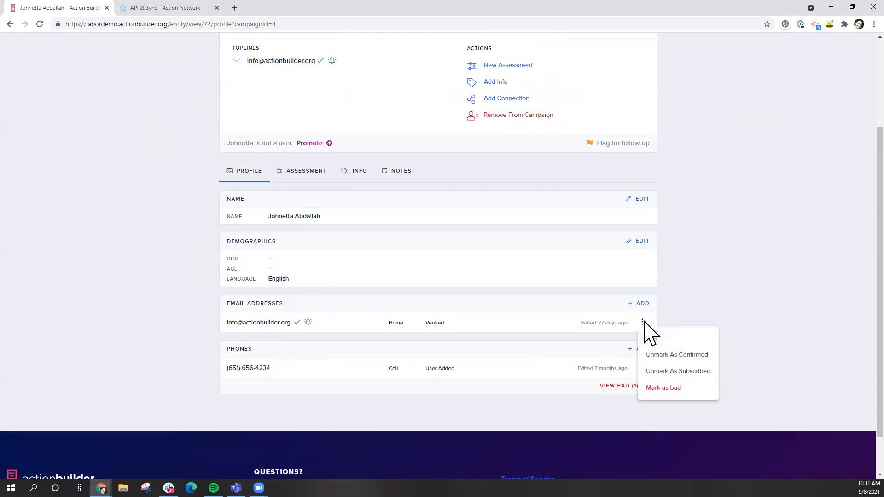
{"action": "left_click", "coordinate": [673, 374]}
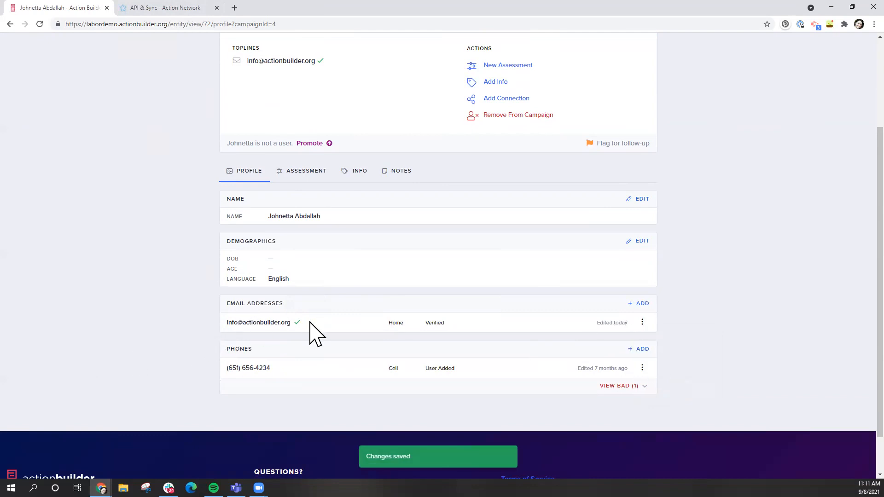
{"action": "left_click", "coordinate": [643, 323]}
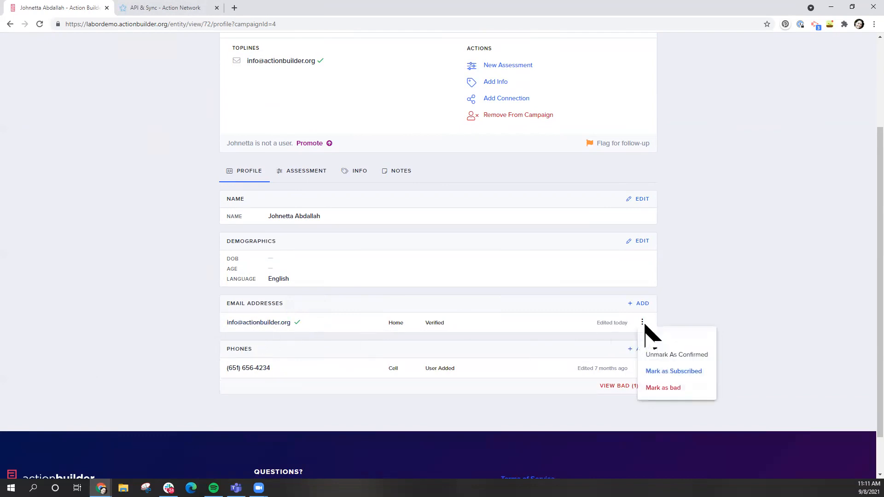
{"action": "left_click", "coordinate": [667, 372]}
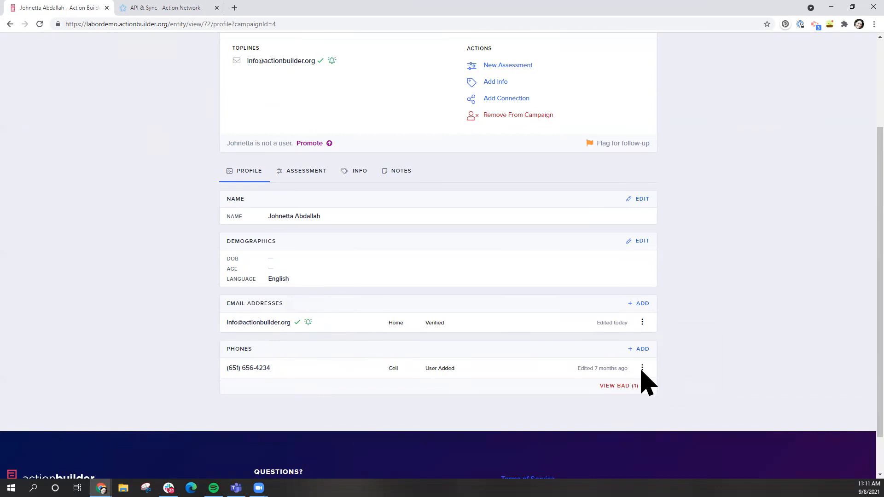
Mark the phone number as subscribed, then unmark it so it stays unsubscribed
{"action": "left_click", "coordinate": [642, 367]}
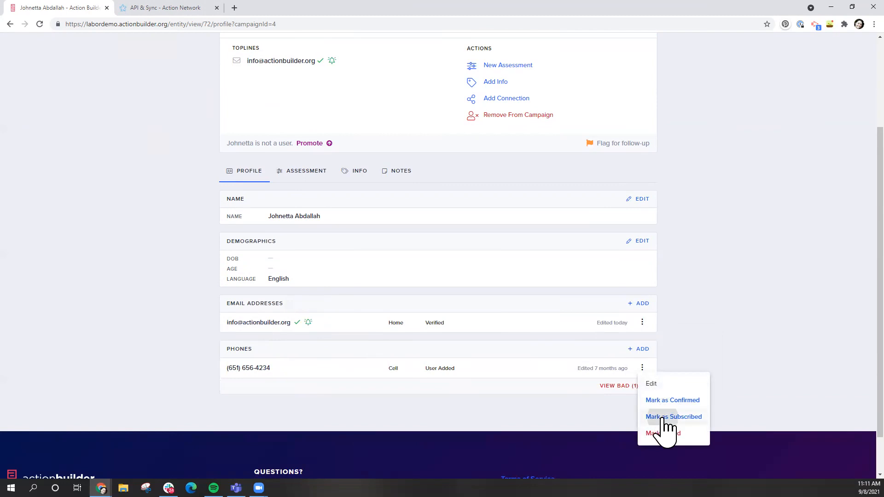
{"action": "left_click", "coordinate": [663, 417]}
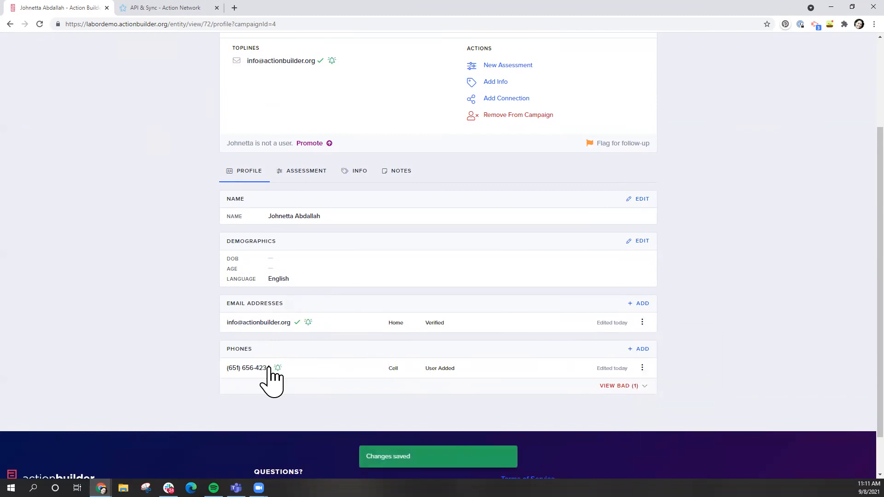
{"action": "left_click", "coordinate": [642, 370]}
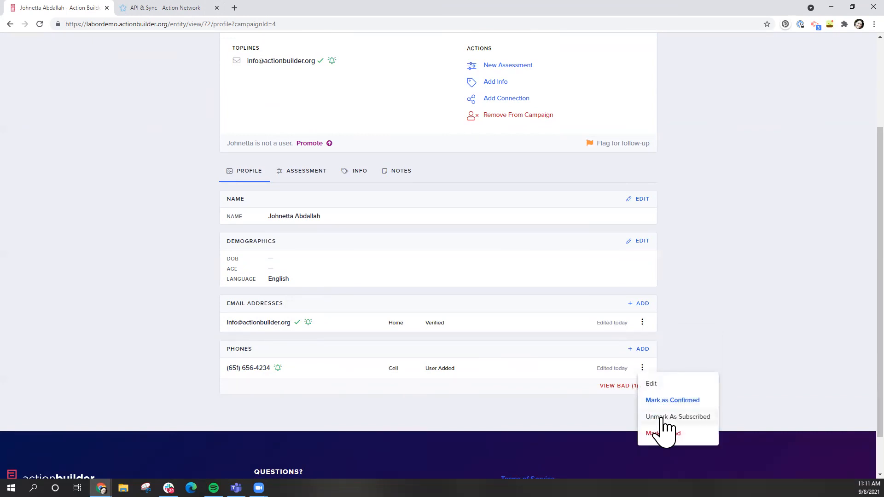
{"action": "left_click", "coordinate": [662, 418]}
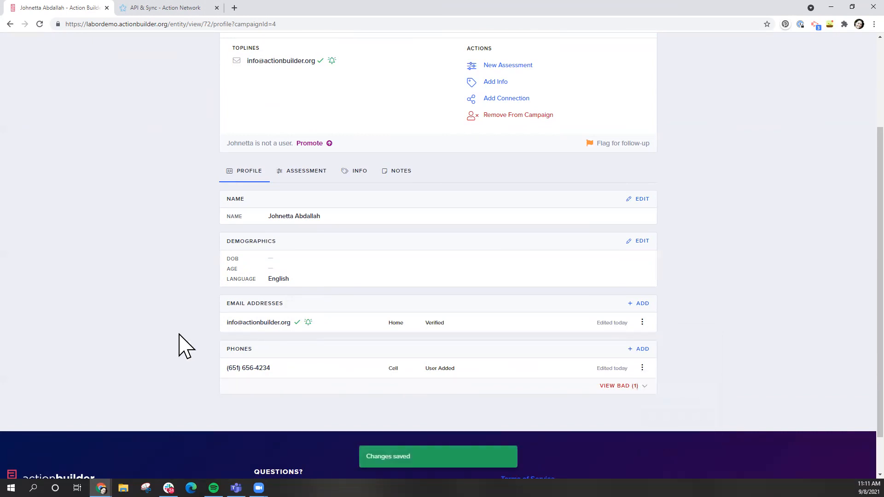
{"action": "scroll", "coordinate": [180, 345], "scroll_direction": "up", "scroll_amount": 3}
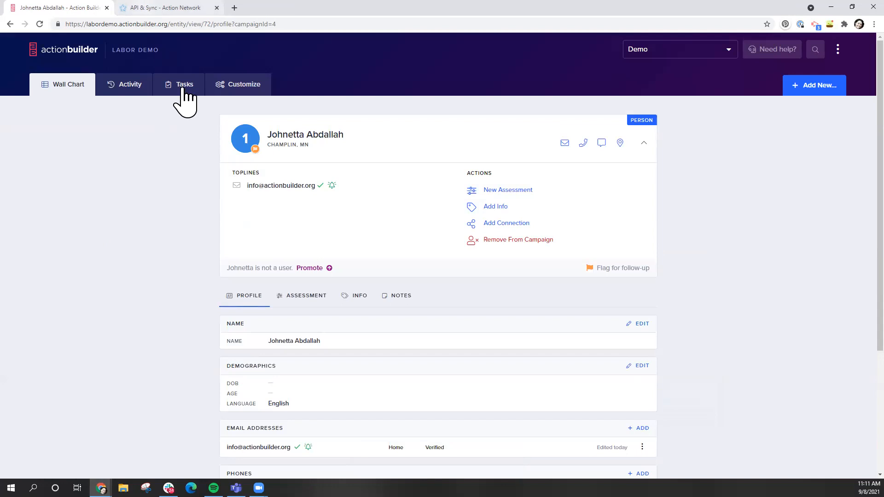
{"action": "left_click", "coordinate": [243, 88]}
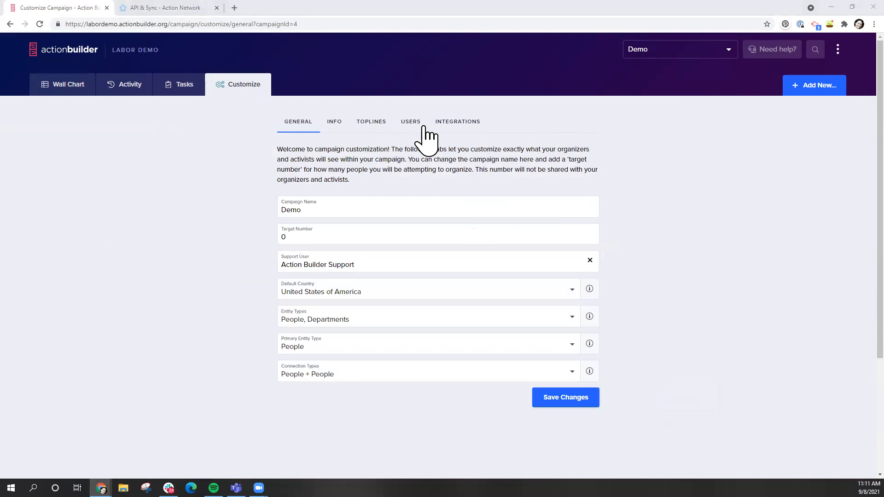
{"action": "left_click", "coordinate": [439, 124]}
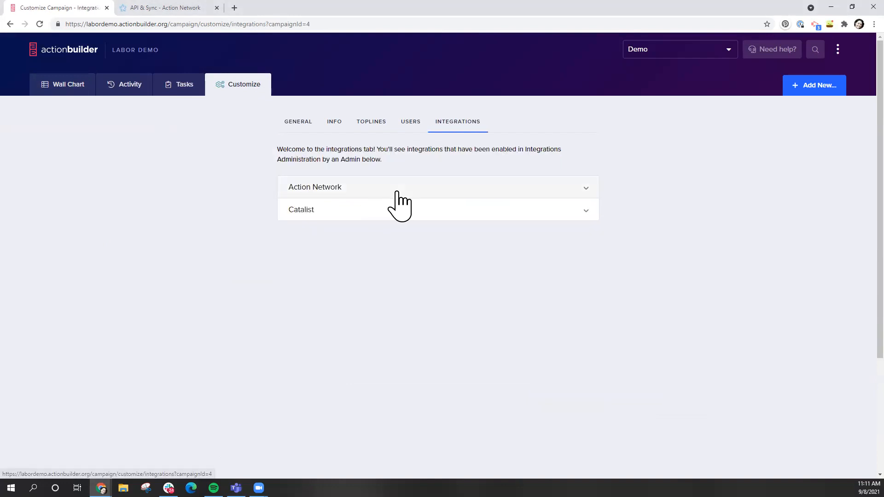
{"action": "left_click", "coordinate": [397, 191]}
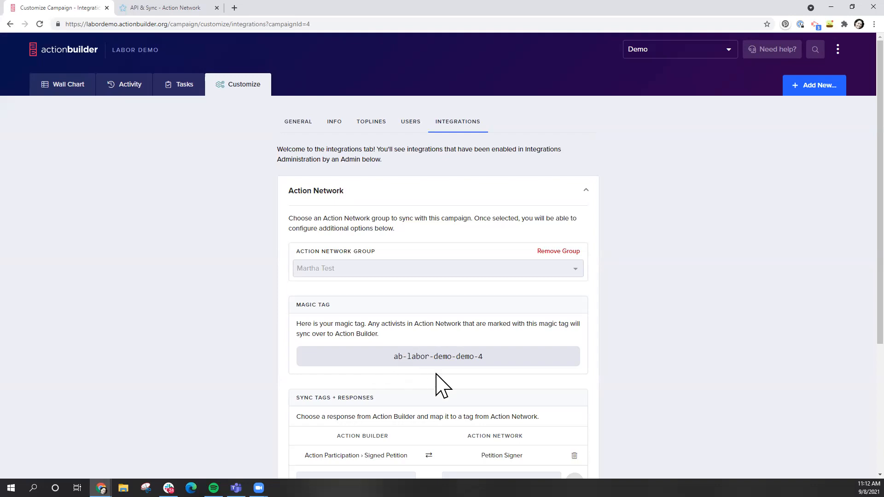
{"action": "triple_click", "coordinate": [428, 356]}
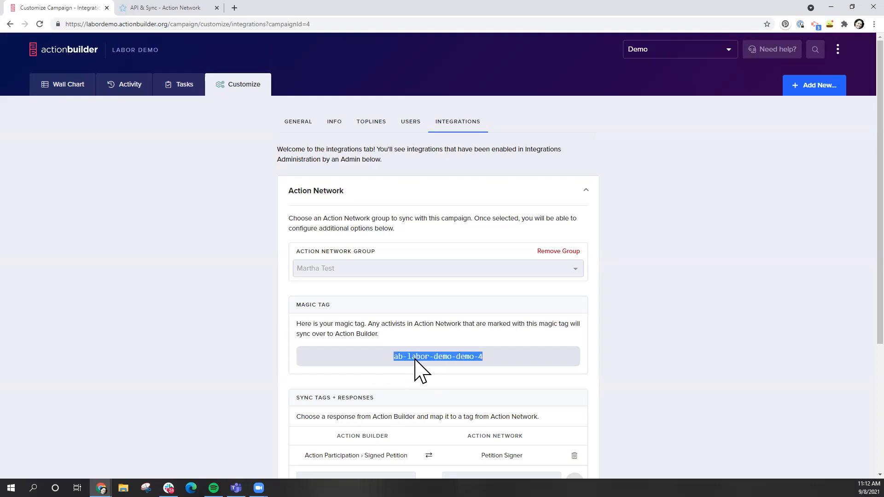
{"action": "left_click", "coordinate": [412, 359]}
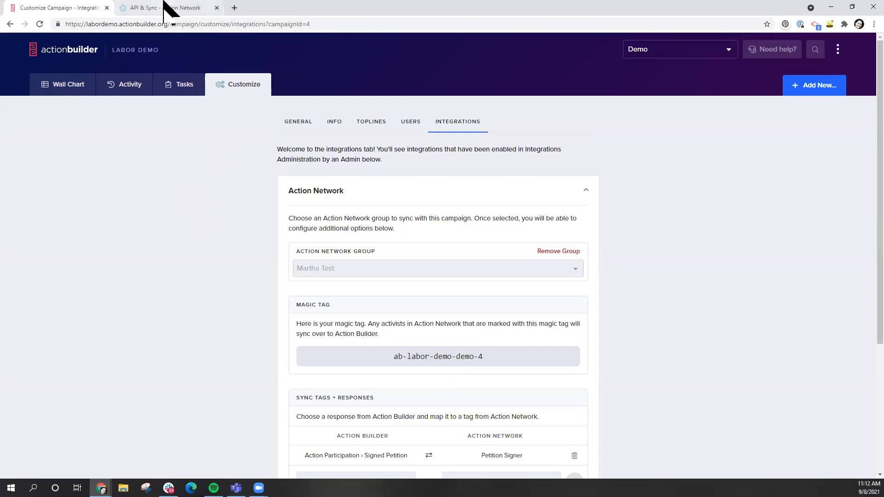
Switch to the Action Network tab and go to DETAILS > Tags to view the group's tags
{"action": "left_click", "coordinate": [167, 7]}
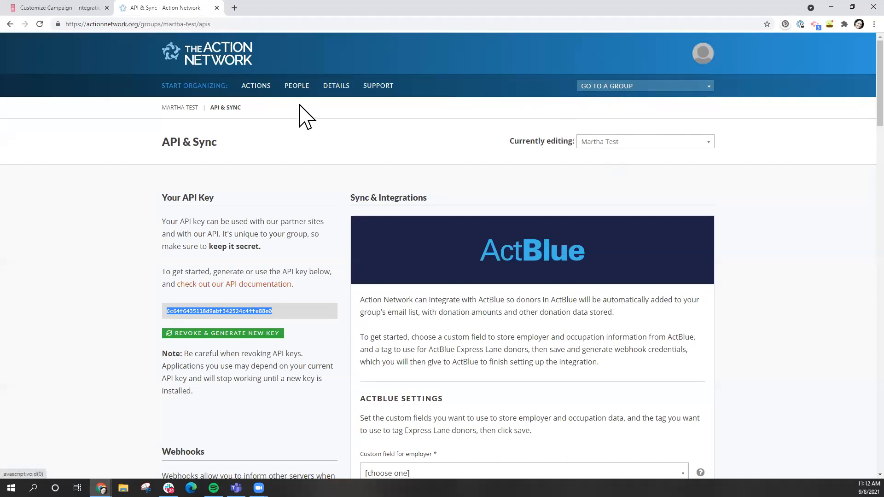
{"action": "left_click", "coordinate": [336, 90]}
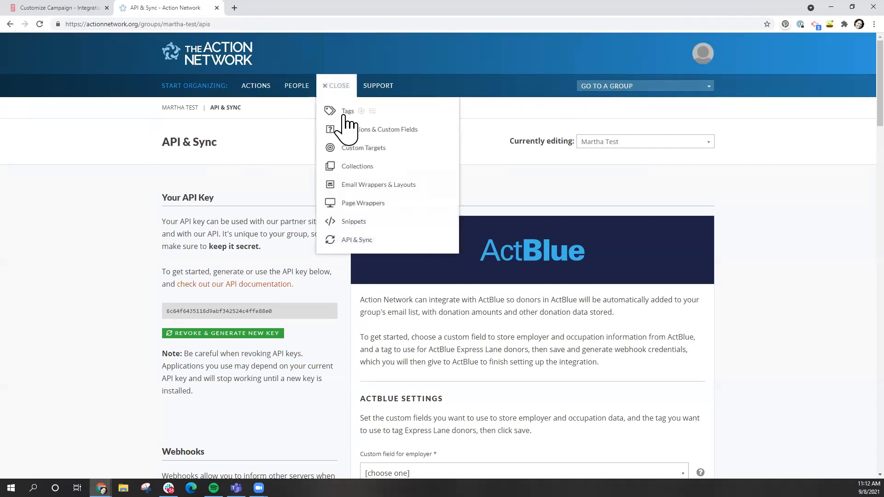
{"action": "left_click", "coordinate": [346, 113]}
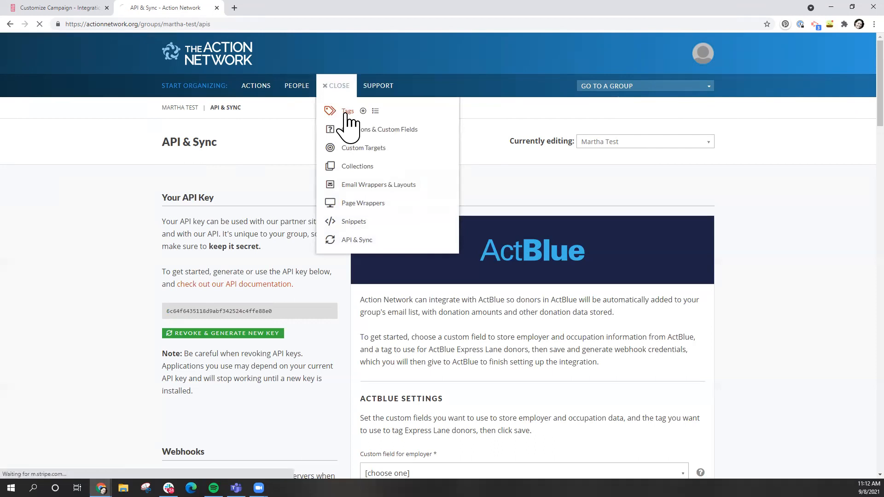
{"action": "scroll", "coordinate": [264, 306], "scroll_direction": "down", "scroll_amount": 1}
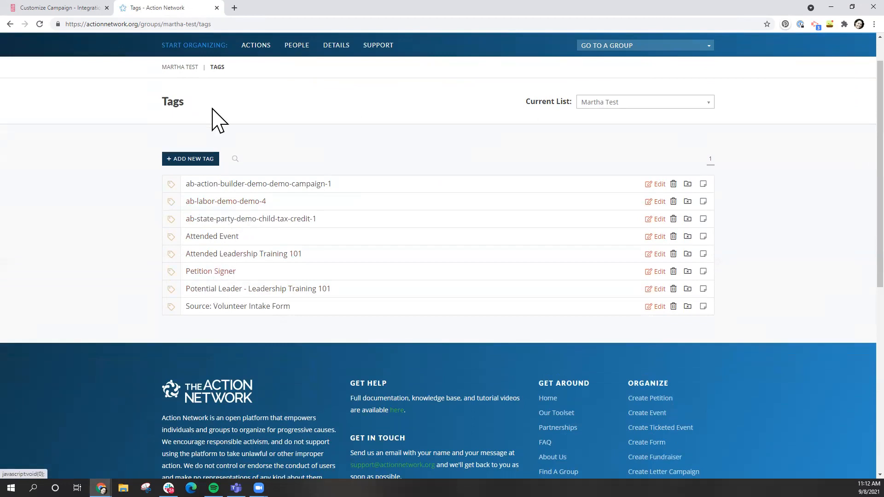
Add a new tag and enter the name 'Signed up from outreach form'
{"action": "left_click", "coordinate": [194, 161]}
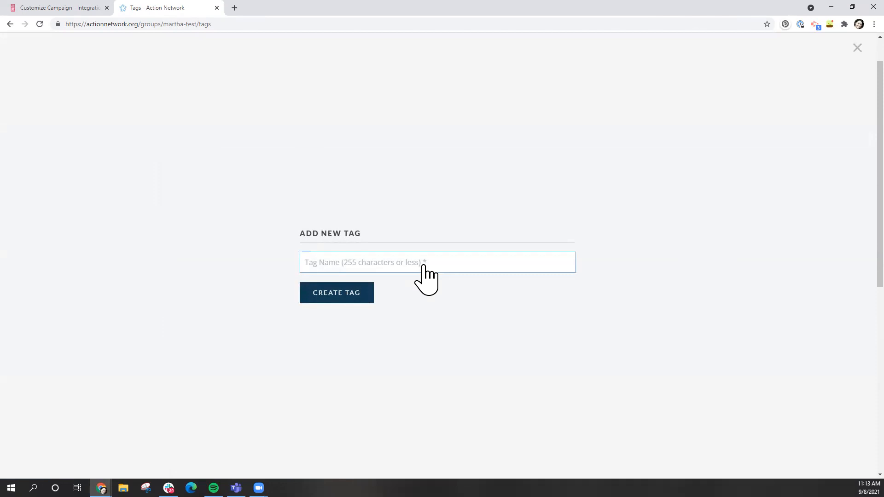
{"action": "type", "text": "Signed"}
{"action": "key", "text": "BackSpace"}
{"action": "key", "text": "BackSpace"}
{"action": "key", "text": "BackSpace"}
{"action": "key", "text": "BackSpace"}
{"action": "key", "text": "BackSpace"}
{"action": "type", "text": "igned up from outreach form"}
Create the 'Signed up from outreach form' tag and open the Volunteer Recruitment form's manage page
{"action": "left_click", "coordinate": [364, 288]}
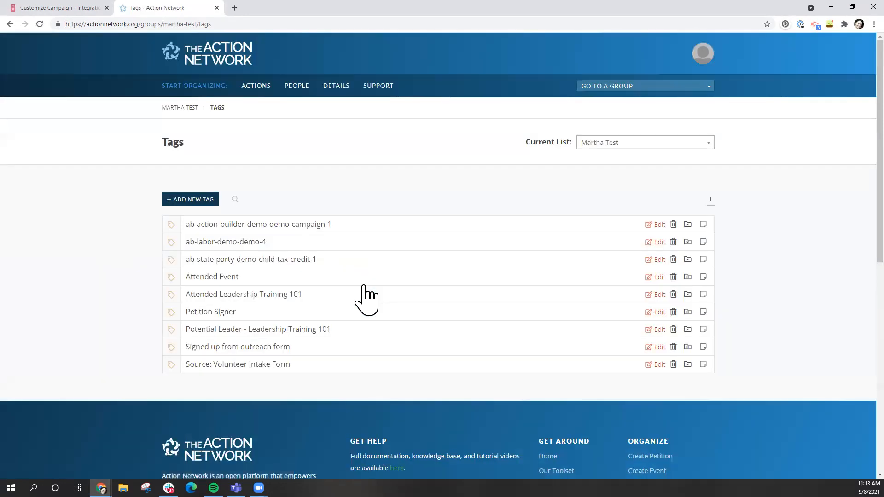
{"action": "left_click", "coordinate": [256, 86]}
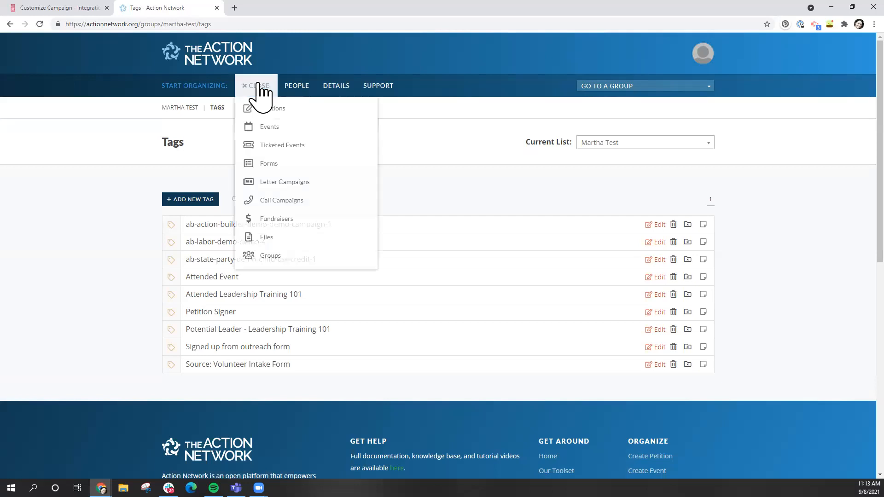
{"action": "left_click", "coordinate": [299, 167]}
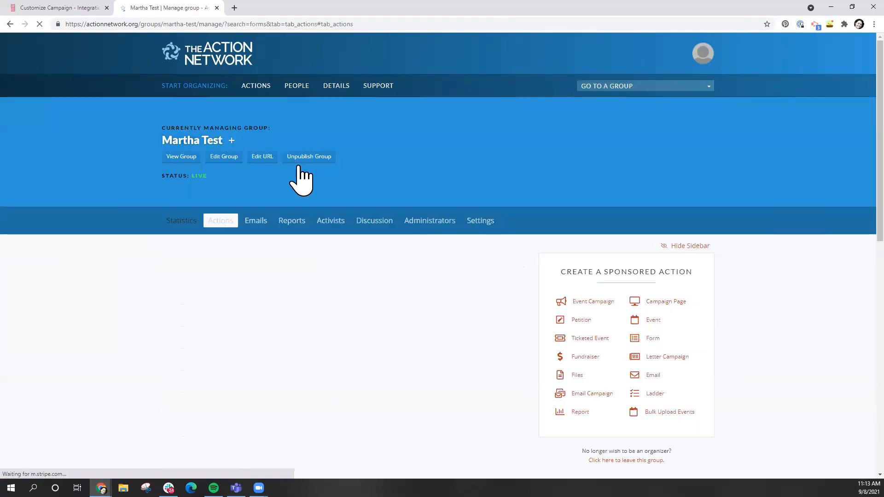
{"action": "scroll", "coordinate": [232, 306], "scroll_direction": "down", "scroll_amount": 1}
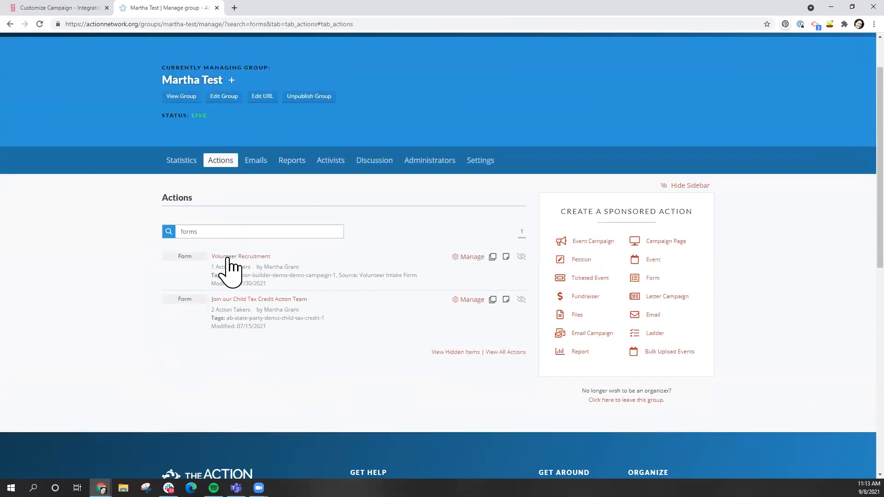
{"action": "left_click", "coordinate": [468, 256]}
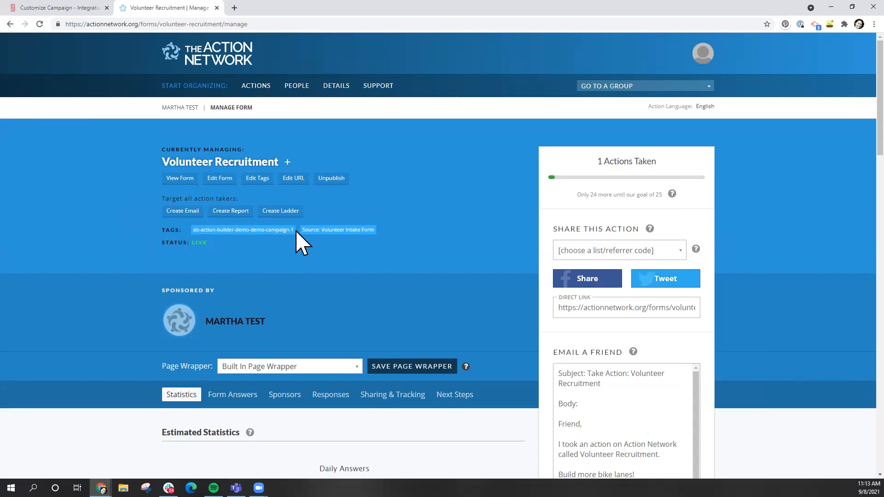
Tag the Volunteer Recruitment form with ab-labor-demo-demo-4 and 'Signed up from outreach form' and save
{"action": "left_click", "coordinate": [258, 188]}
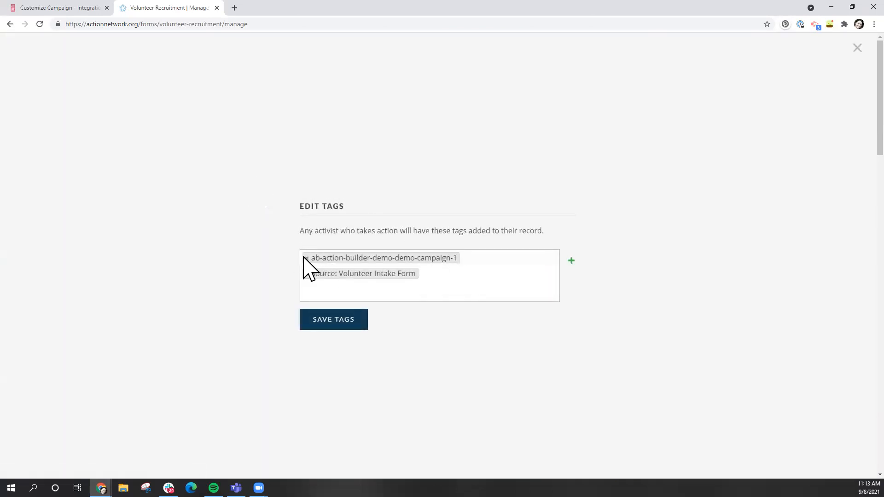
{"action": "left_click", "coordinate": [319, 292]}
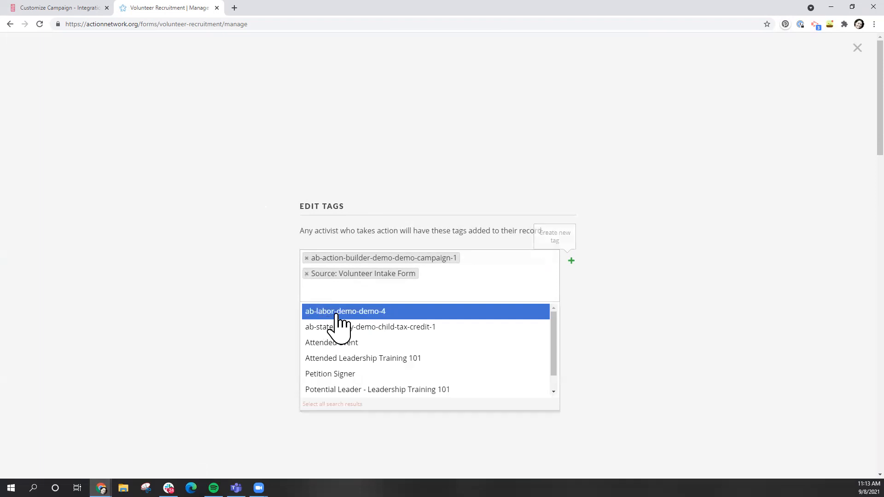
{"action": "left_click", "coordinate": [336, 312]}
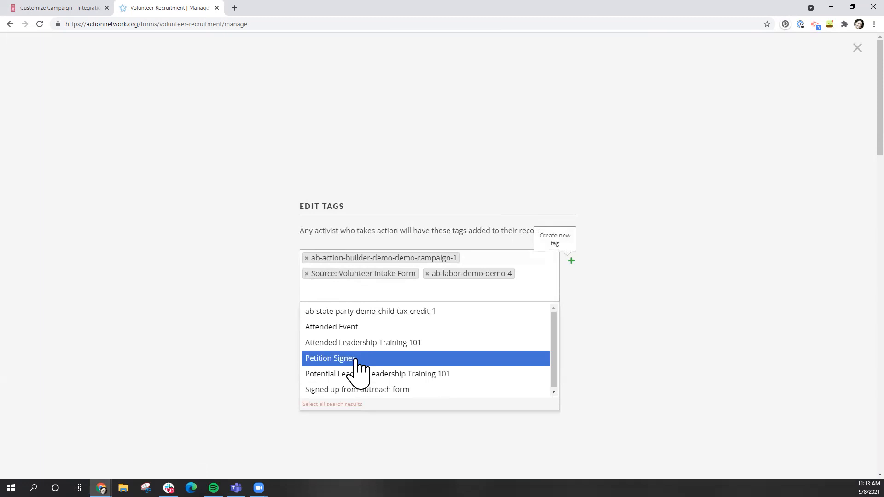
{"action": "left_click", "coordinate": [358, 390]}
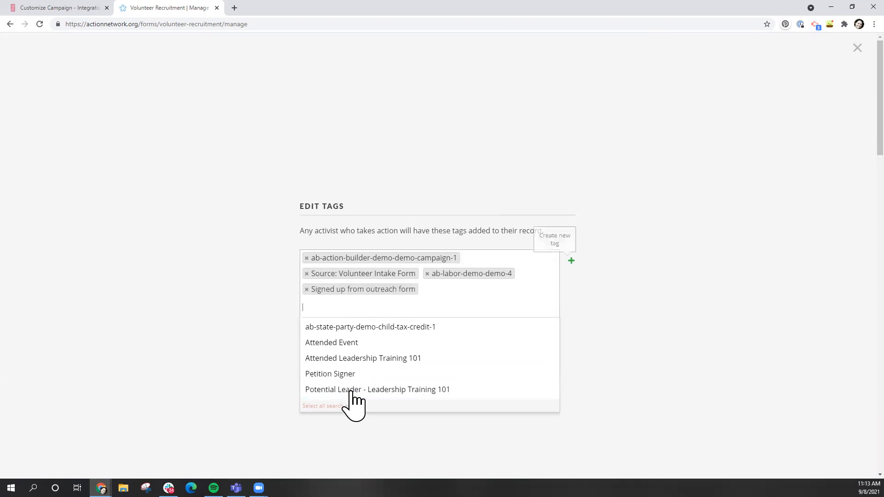
{"action": "left_click", "coordinate": [231, 307]}
{"action": "left_click", "coordinate": [335, 349]}
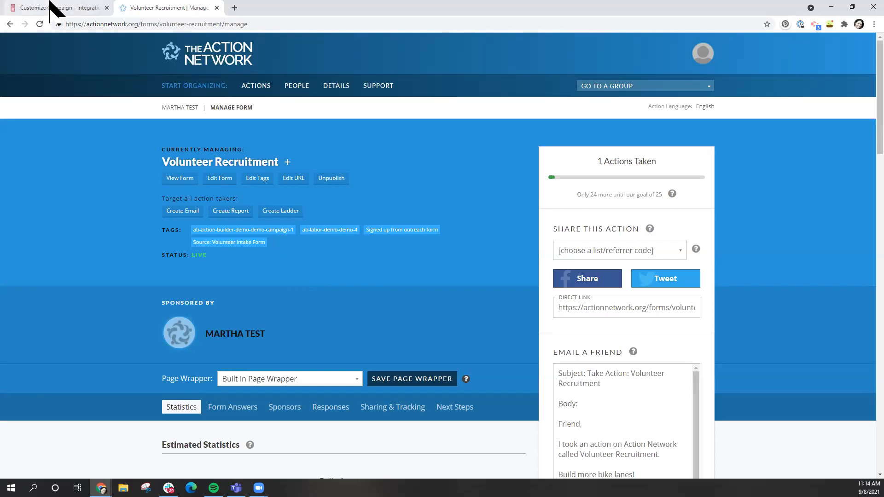
{"action": "left_click", "coordinate": [51, 8]}
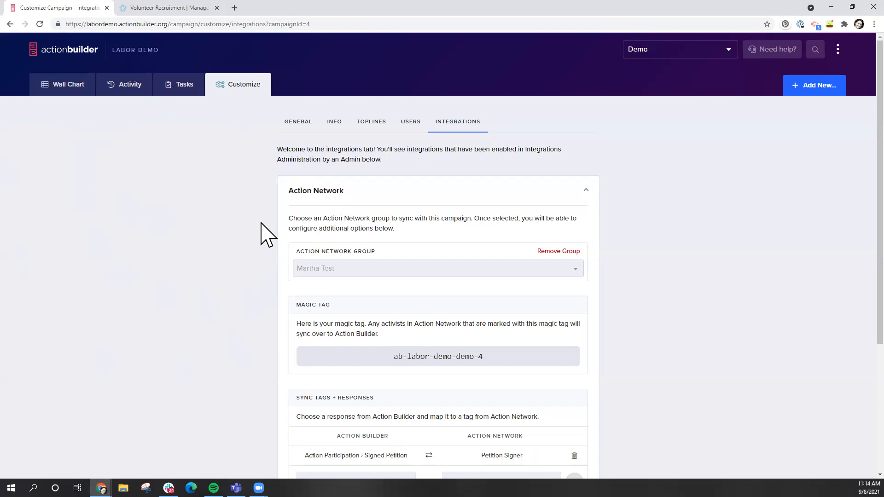
Search the Action Builder responses for 'outreach', then close the chooser without adding a mapping
{"action": "scroll", "coordinate": [267, 235], "scroll_direction": "down", "scroll_amount": 1}
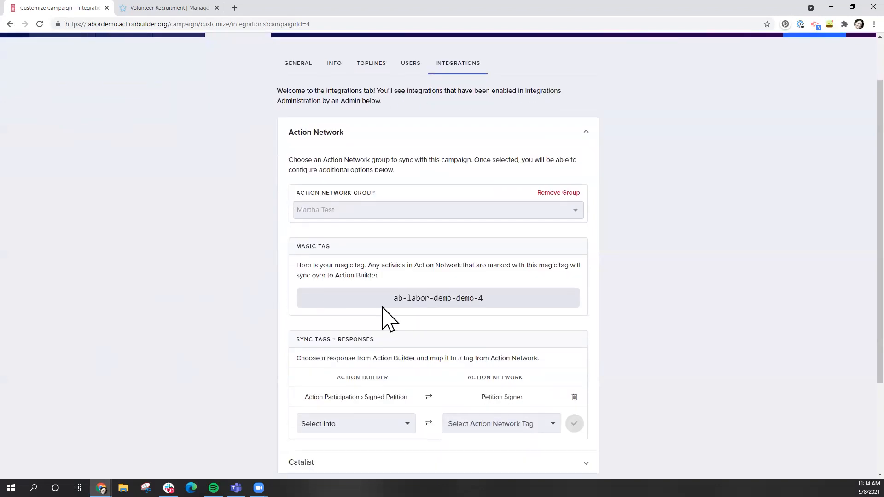
{"action": "left_click", "coordinate": [336, 428]}
{"action": "type", "text": "outreach"}
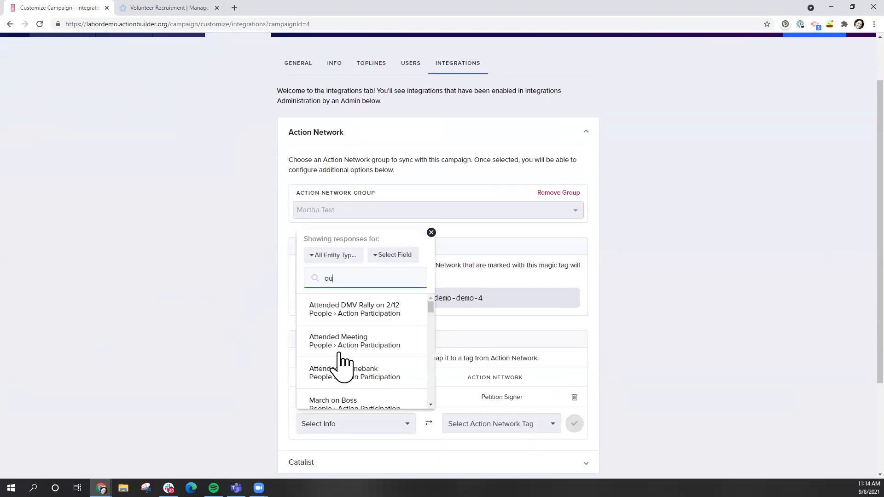
{"action": "key", "text": "BackSpace"}
{"action": "key", "text": "BackSpace"}
{"action": "key", "text": "BackSpace"}
{"action": "key", "text": "BackSpace"}
{"action": "key", "text": "BackSpace"}
{"action": "key", "text": "BackSpace"}
{"action": "key", "text": "BackSpace"}
{"action": "key", "text": "BackSpace"}
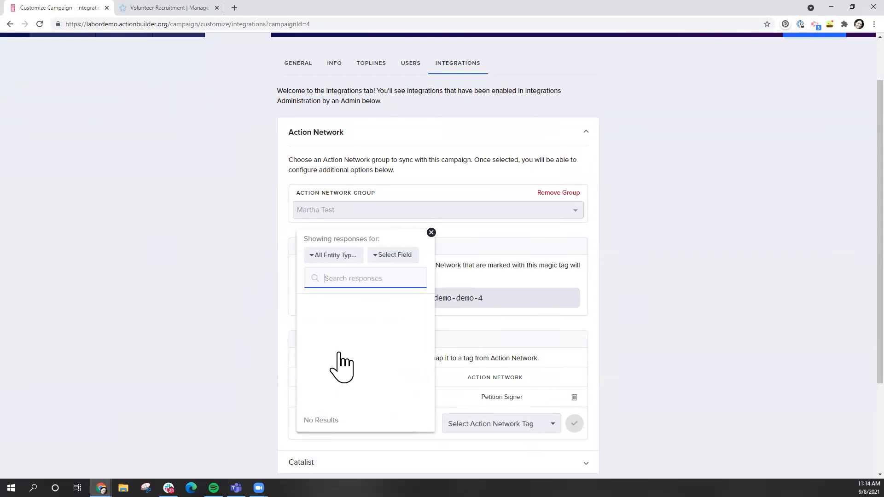
{"action": "left_click", "coordinate": [366, 456]}
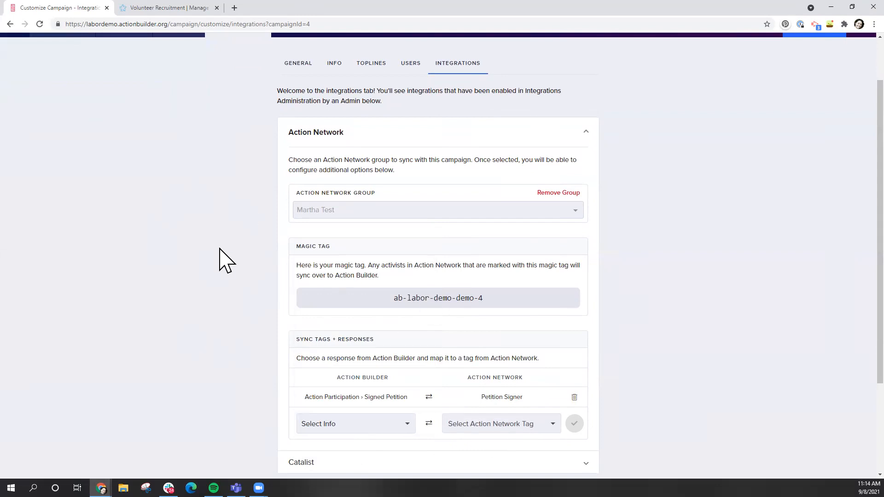
{"action": "scroll", "coordinate": [221, 254], "scroll_direction": "up", "scroll_amount": 2}
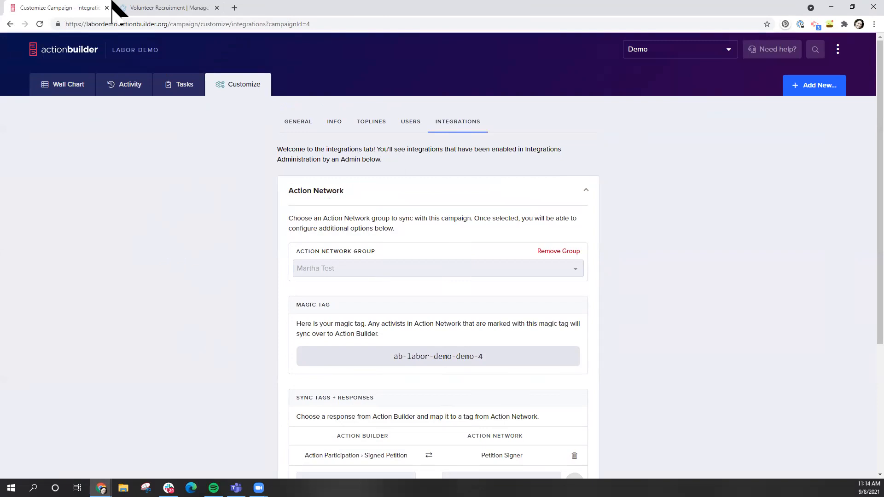
Return to the Volunteer Recruitment form's manage page in Action Network
{"action": "left_click", "coordinate": [147, 2]}
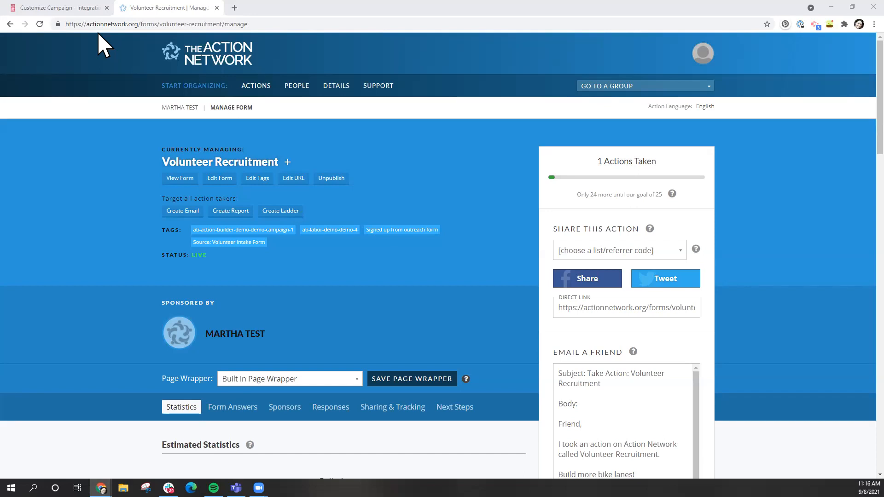
Show the Demo campaign's Info settings in Action Builder
{"action": "left_click", "coordinate": [51, 8]}
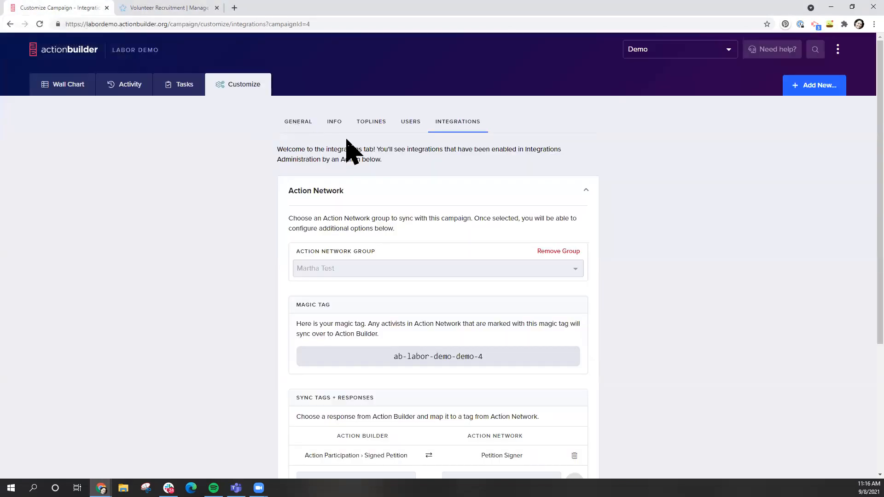
{"action": "left_click", "coordinate": [336, 124]}
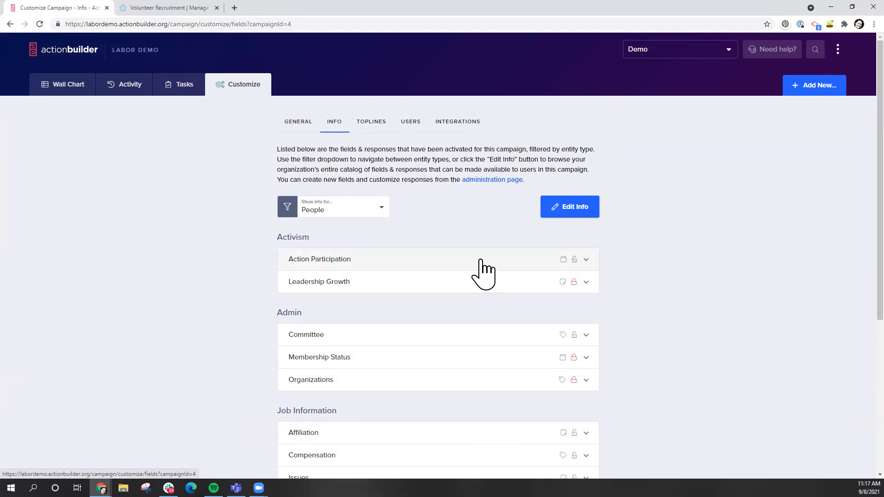
Expand Membership Status and add the responses 'Returning Member' and 'New Member'
{"action": "left_click", "coordinate": [322, 363]}
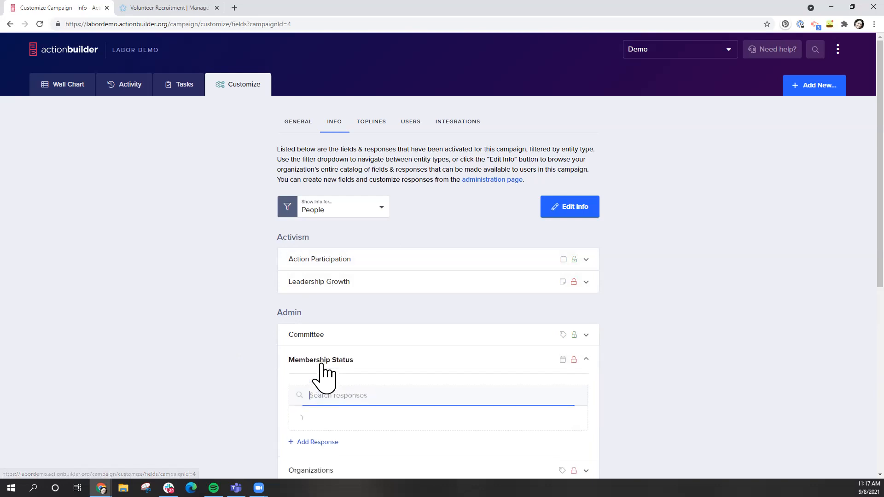
{"action": "scroll", "coordinate": [191, 373], "scroll_direction": "down", "scroll_amount": 1}
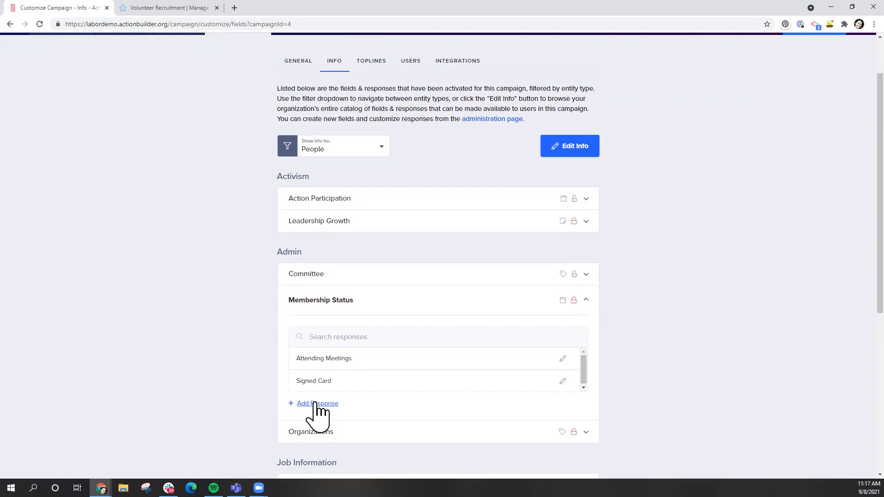
{"action": "left_click", "coordinate": [316, 404]}
{"action": "type", "text": "Returning Member"}
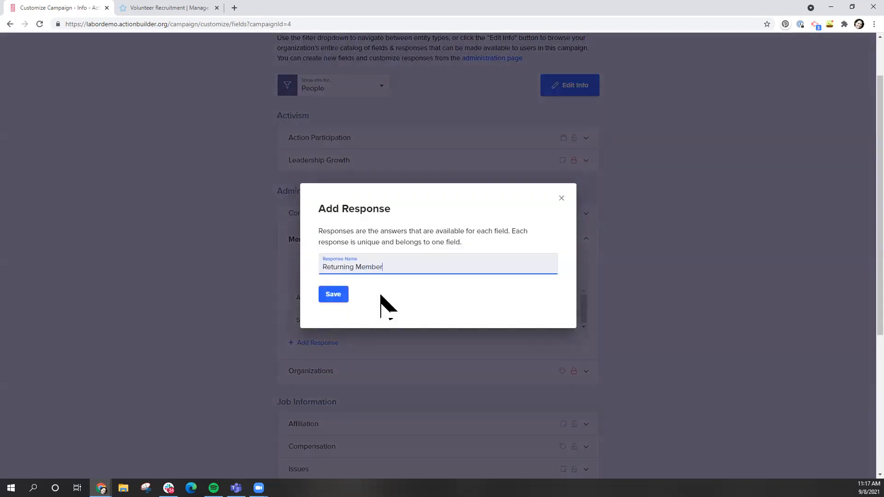
{"action": "key", "text": "Return"}
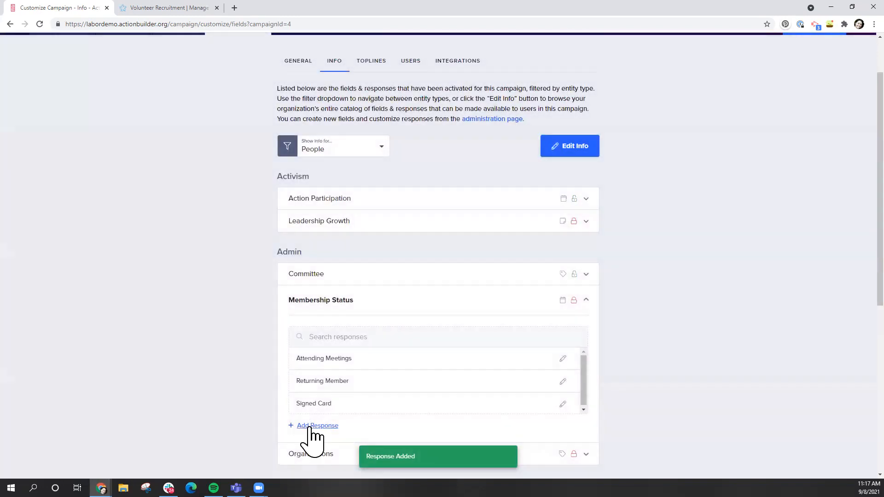
{"action": "left_click", "coordinate": [311, 427]}
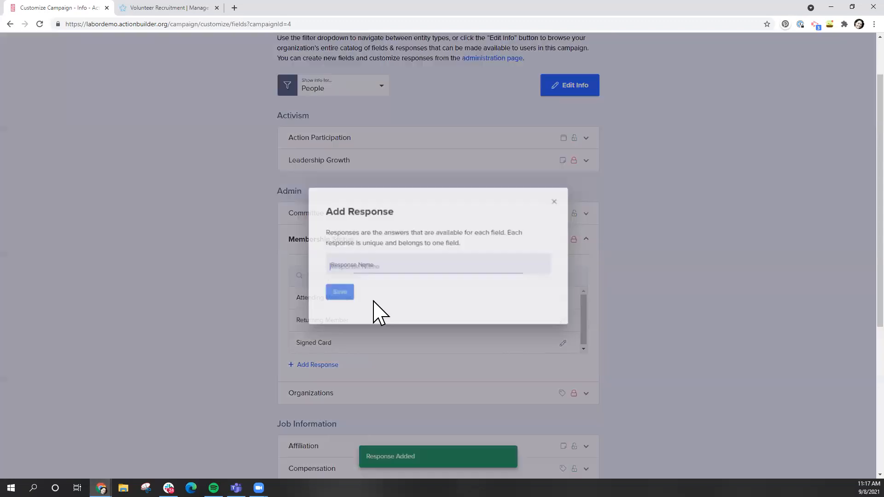
{"action": "type", "text": "New Member"}
{"action": "key", "text": "Return"}
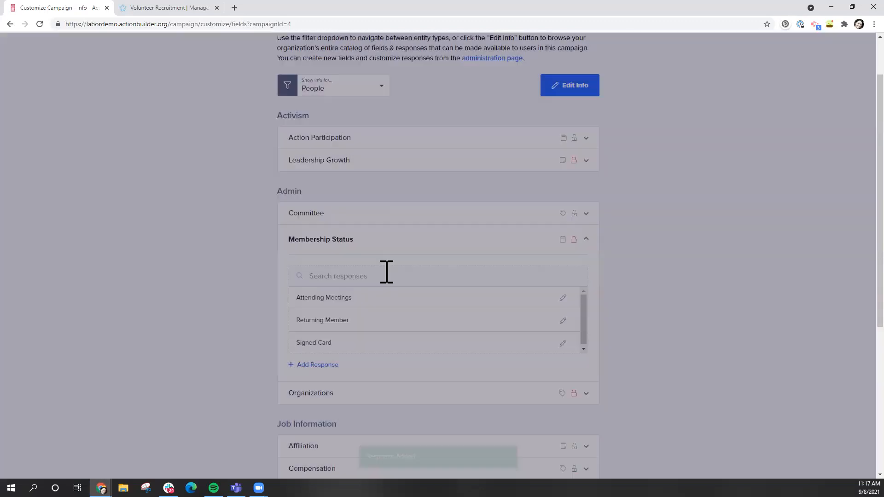
{"action": "scroll", "coordinate": [178, 370], "scroll_direction": "up", "scroll_amount": 2}
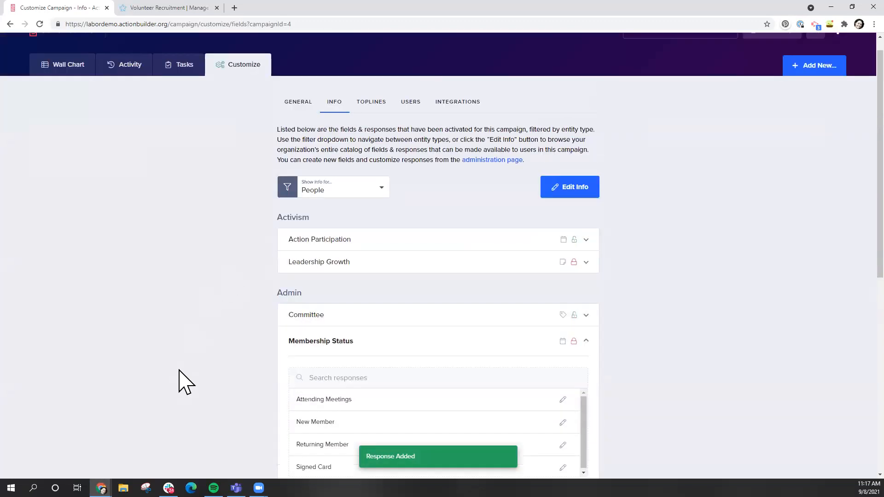
{"action": "scroll", "coordinate": [240, 371], "scroll_direction": "down", "scroll_amount": 2}
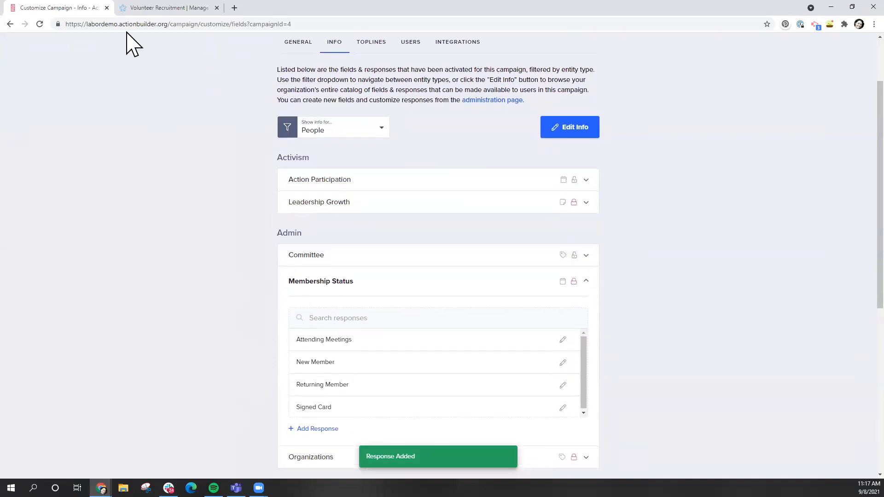
Go to Action Network's Tags page and create the 'New Member' tag
{"action": "left_click", "coordinate": [179, 7]}
{"action": "left_click", "coordinate": [337, 90]}
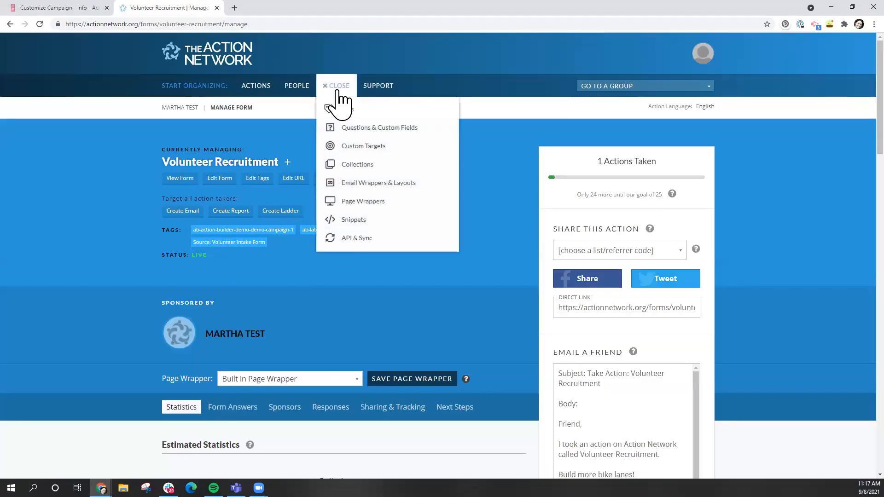
{"action": "left_click", "coordinate": [340, 111]}
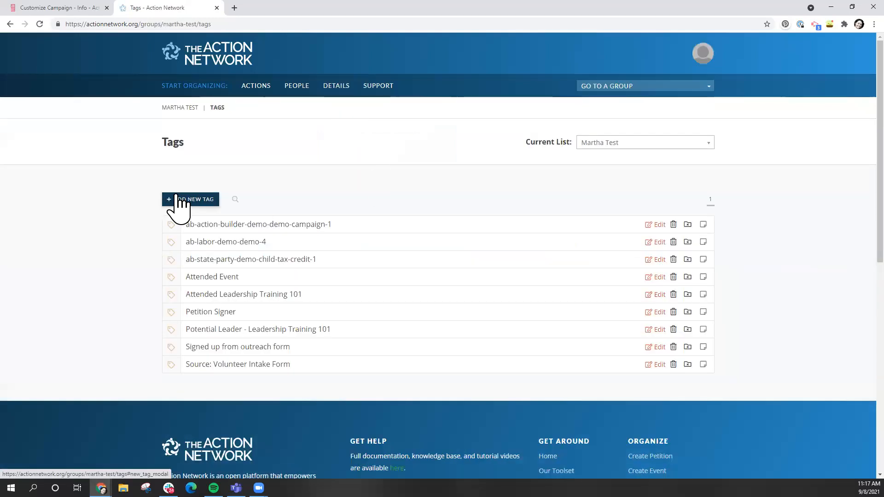
{"action": "left_click", "coordinate": [176, 198]}
{"action": "left_click", "coordinate": [375, 263]}
{"action": "type", "text": "New Member"}
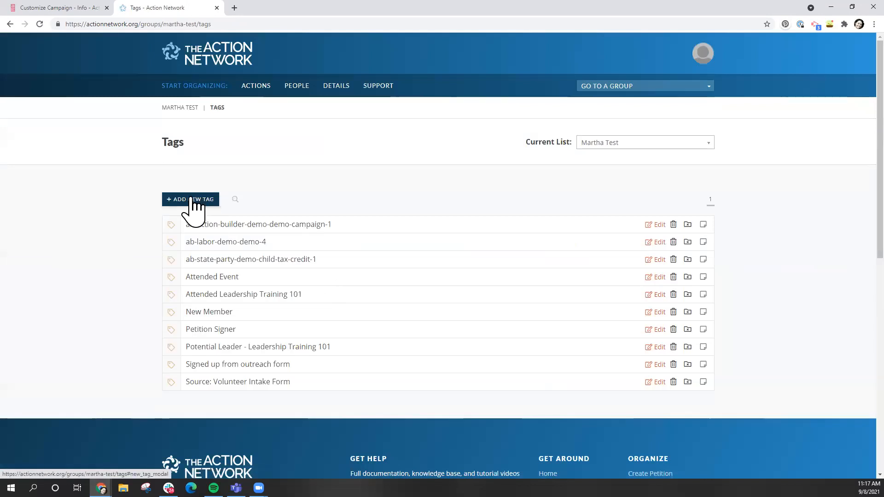
Create a second tag, 'Returning Member', then return to the Action Builder campaign
{"action": "left_click", "coordinate": [186, 198]}
{"action": "left_click", "coordinate": [353, 262]}
{"action": "type", "text": "Returning Member"}
{"action": "key", "text": "Return"}
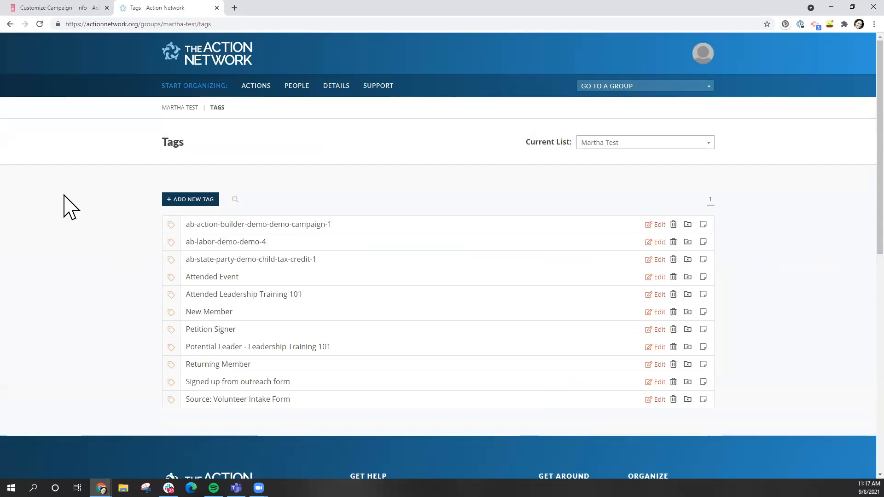
{"action": "scroll", "coordinate": [69, 207], "scroll_direction": "down", "scroll_amount": 1}
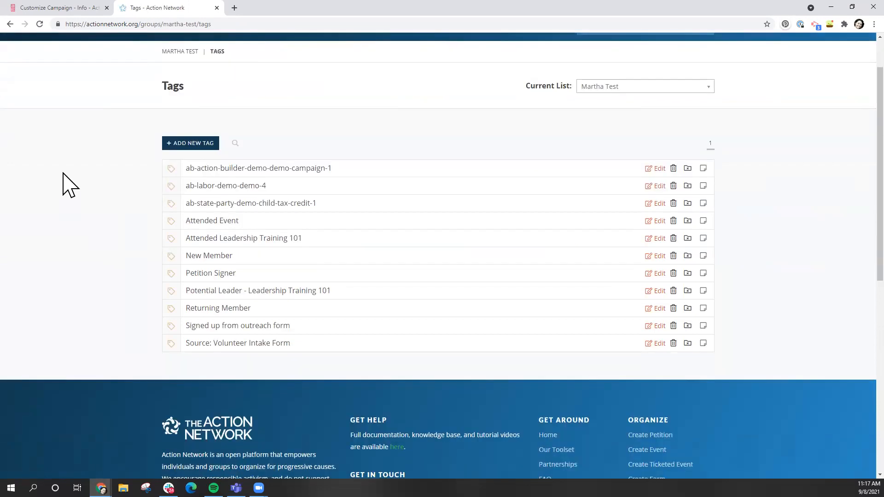
{"action": "left_click", "coordinate": [57, 5]}
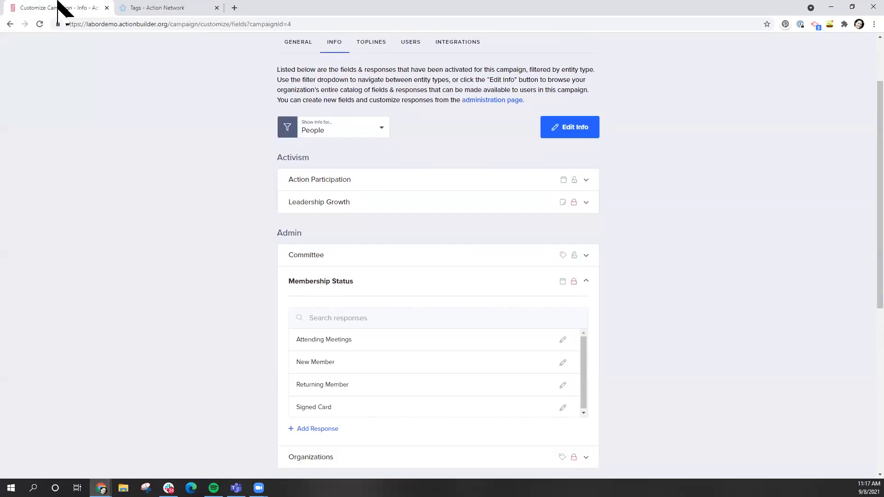
{"action": "scroll", "coordinate": [198, 343], "scroll_direction": "up", "scroll_amount": 2}
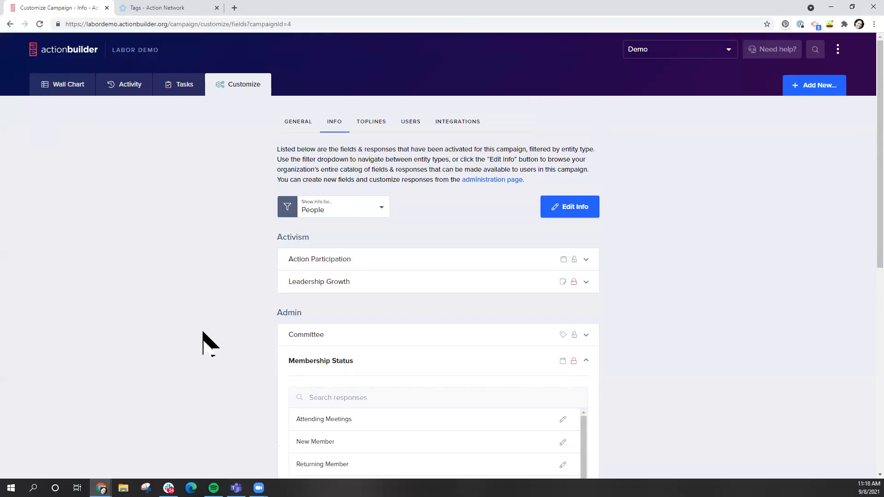
Open the campaign's Integrations settings, reload the page, and expand Action Network
{"action": "left_click", "coordinate": [452, 123]}
{"action": "left_click", "coordinate": [322, 190]}
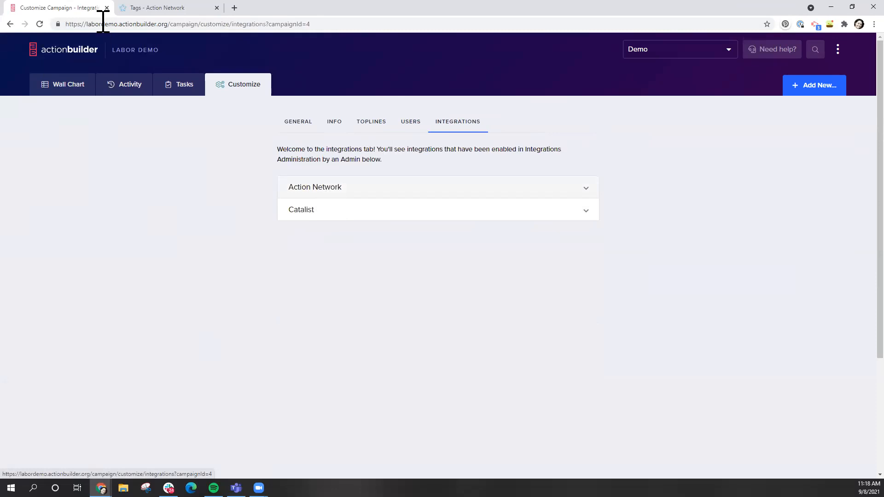
{"action": "left_click", "coordinate": [90, 24]}
{"action": "key", "text": "Return"}
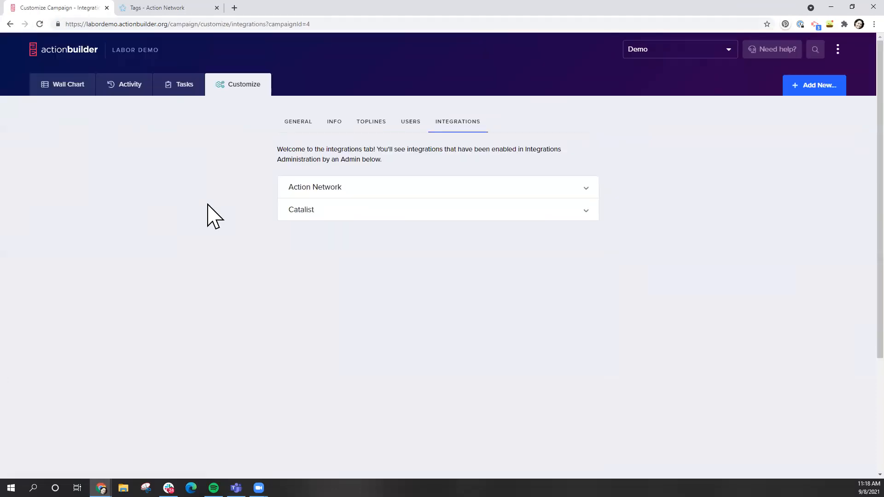
{"action": "left_click", "coordinate": [380, 191]}
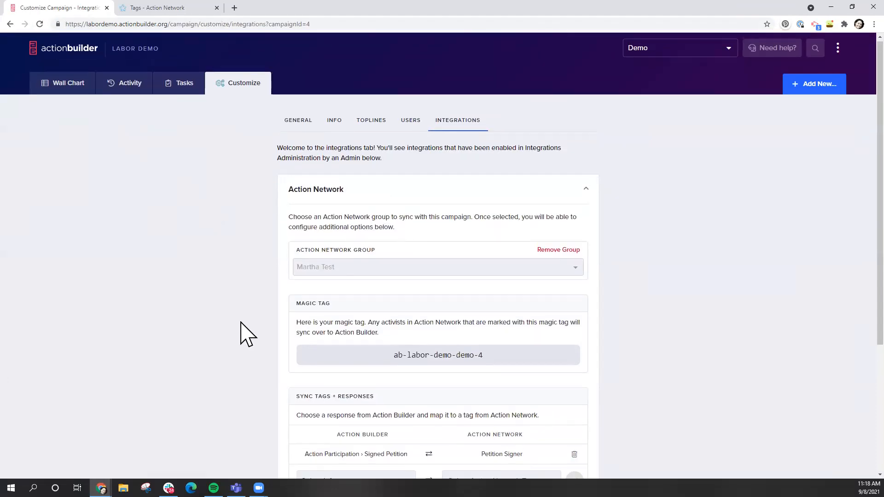
{"action": "scroll", "coordinate": [241, 331], "scroll_direction": "down", "scroll_amount": 4}
Map the New Member response to the New Member tag and save it
{"action": "left_click", "coordinate": [369, 302]}
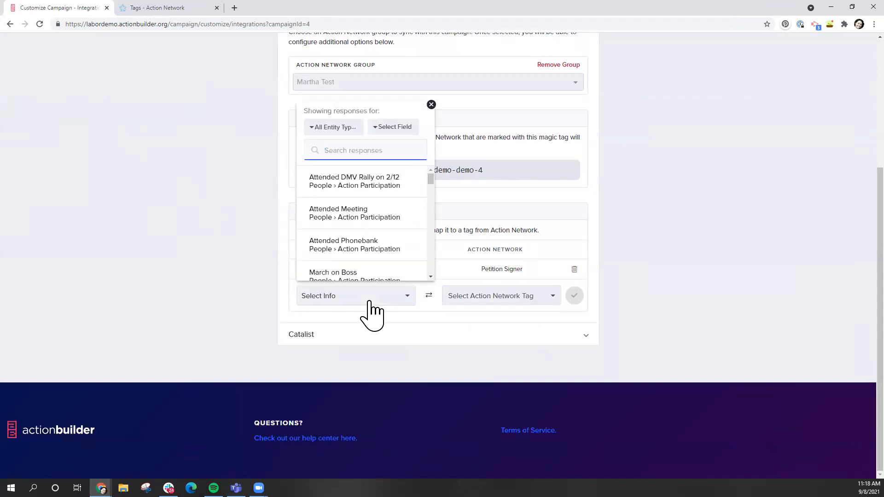
{"action": "type", "text": "new member"}
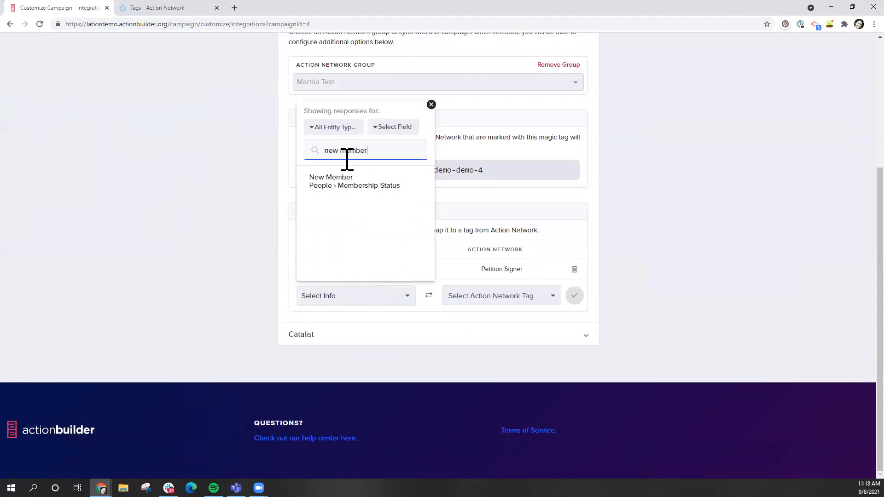
{"action": "left_click", "coordinate": [340, 182]}
{"action": "left_click", "coordinate": [496, 296]}
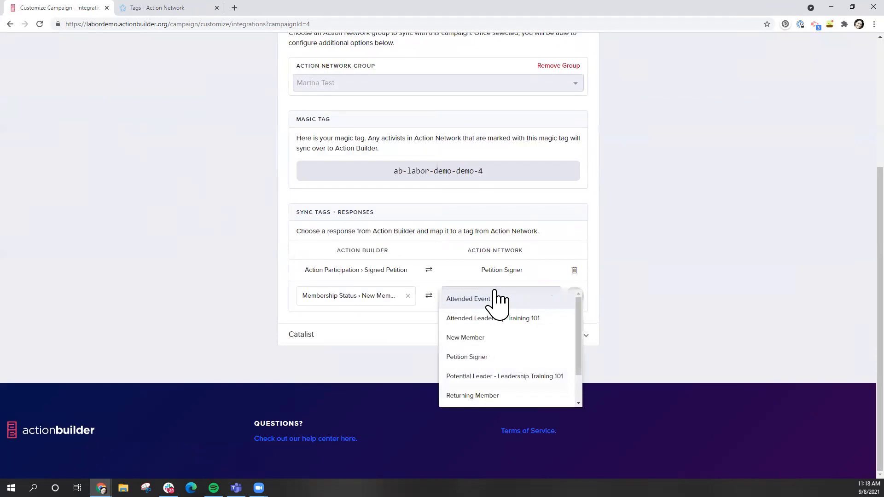
{"action": "left_click", "coordinate": [479, 337]}
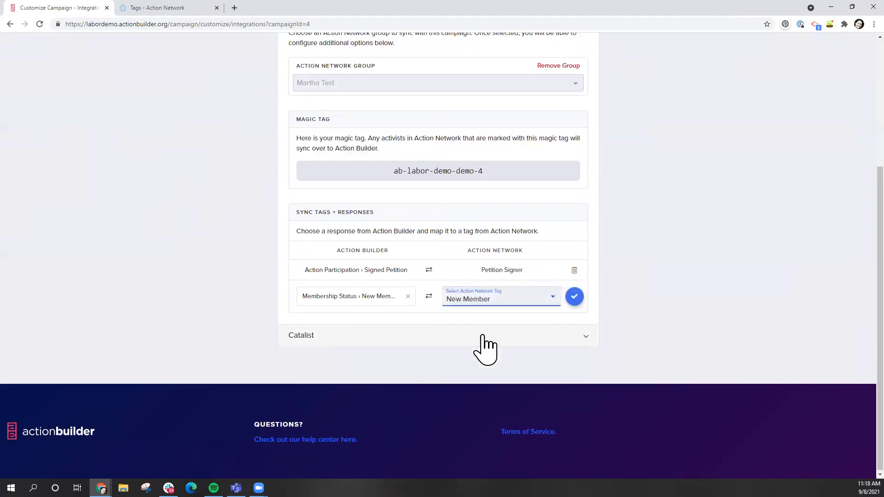
{"action": "left_click", "coordinate": [575, 296]}
Map the Returning Member response to the Returning Member tag and save it
{"action": "left_click", "coordinate": [330, 317]}
{"action": "type", "text": "return"}
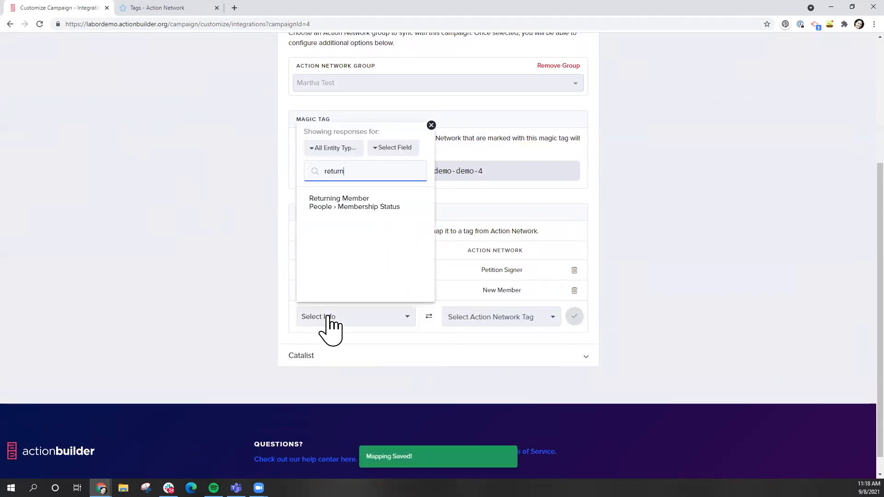
{"action": "left_click", "coordinate": [397, 206]}
{"action": "left_click", "coordinate": [530, 320]}
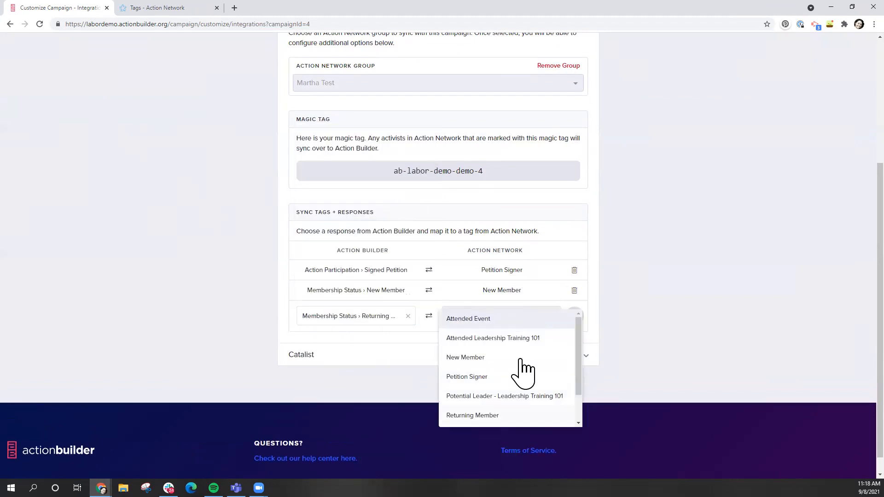
{"action": "left_click", "coordinate": [472, 416]}
{"action": "left_click", "coordinate": [574, 316]}
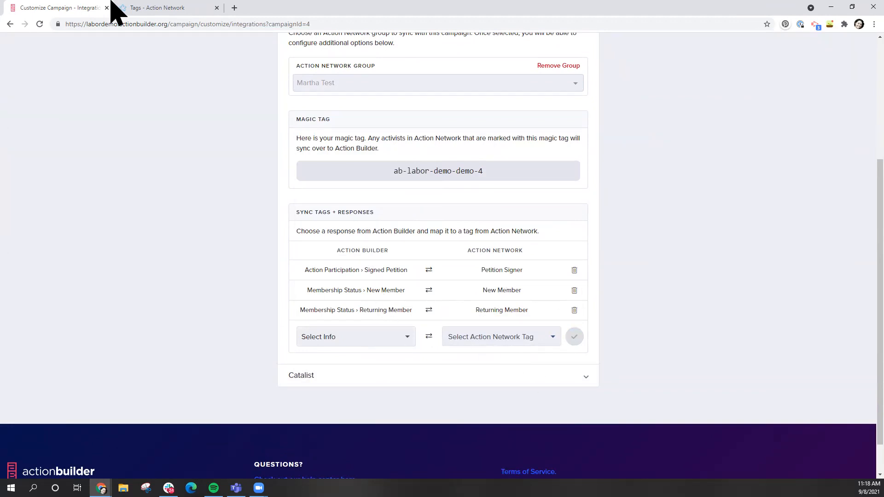
Create a new ladder titled 'New Member Automated Emails & Asks'
{"action": "left_click", "coordinate": [150, 7]}
{"action": "scroll", "coordinate": [207, 138], "scroll_direction": "up", "scroll_amount": 2}
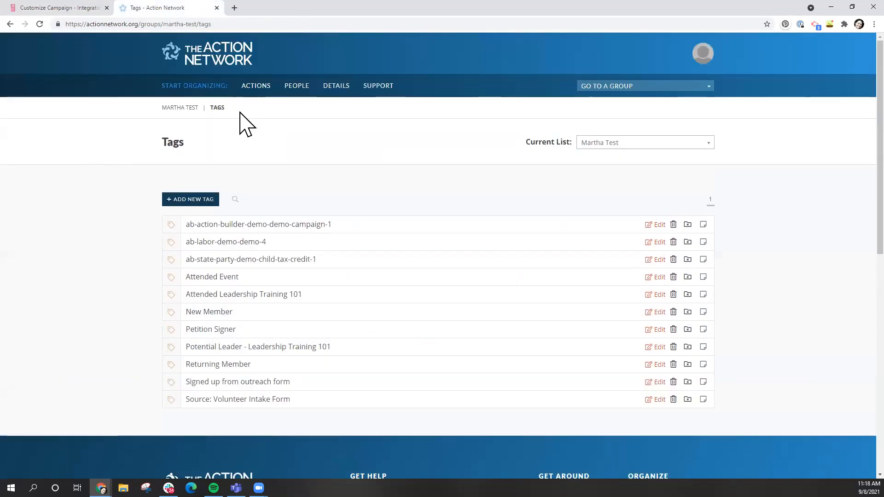
{"action": "left_click", "coordinate": [296, 86]}
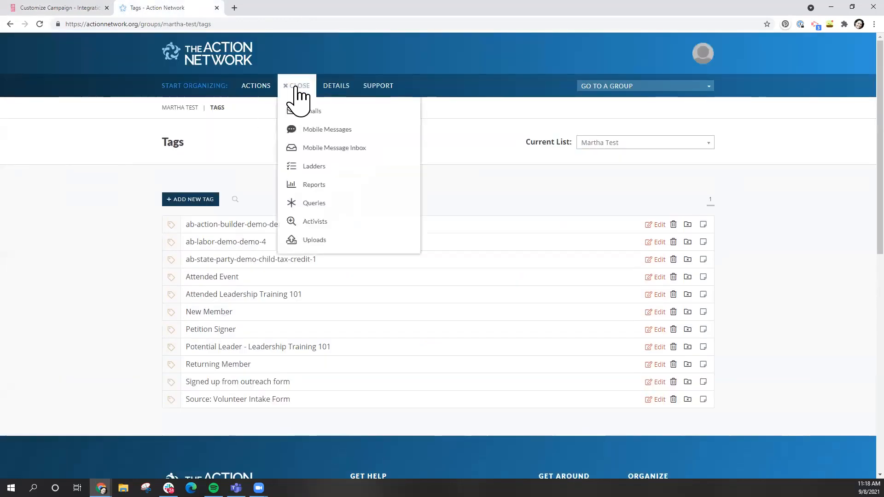
{"action": "mouse_move", "coordinate": [323, 168]}
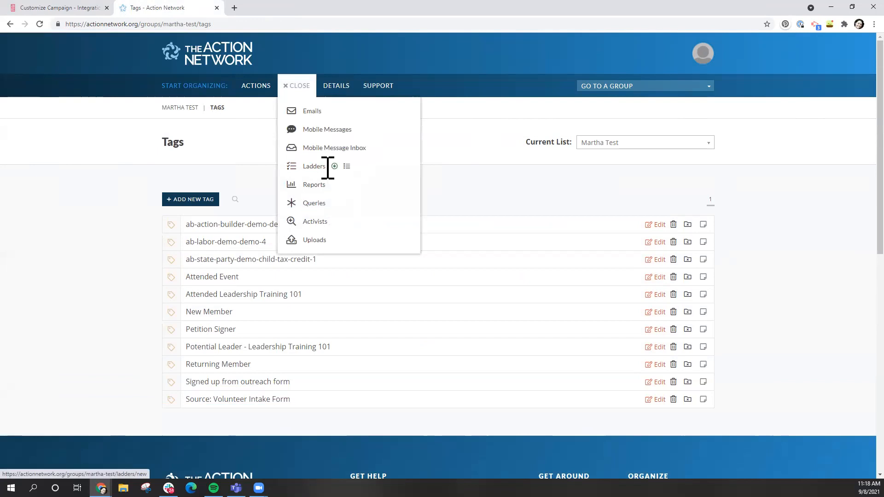
{"action": "left_click", "coordinate": [335, 167]}
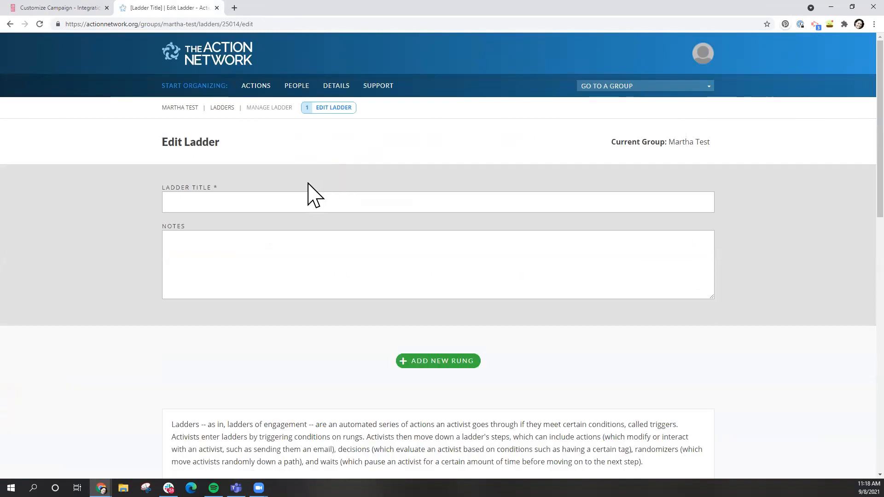
{"action": "left_click", "coordinate": [294, 213]}
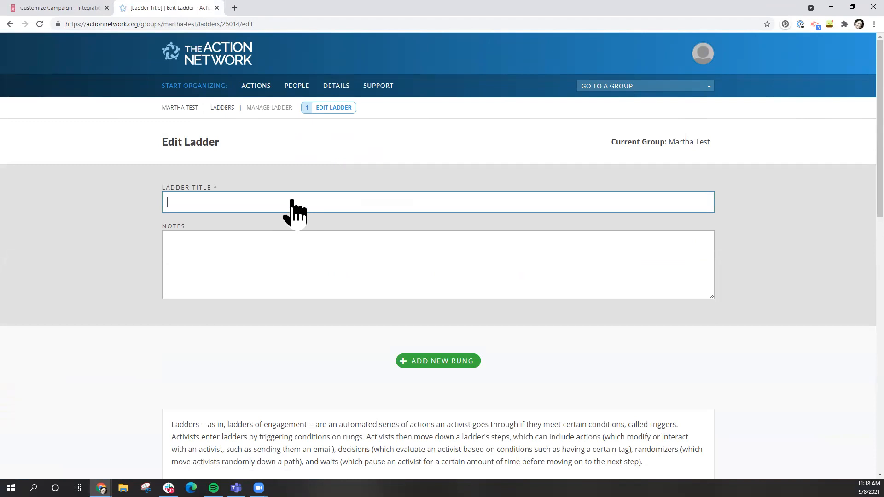
{"action": "type", "text": "New Member Automated"}
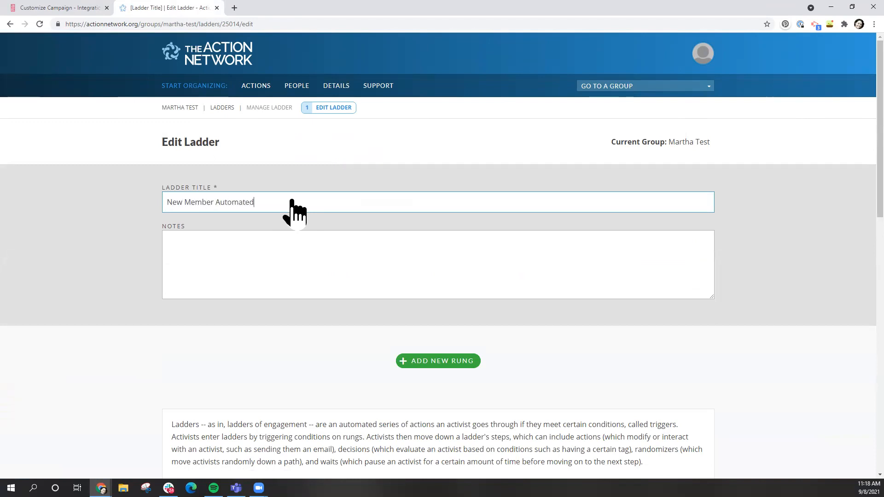
{"action": "type", "text": " Emails & Asks"}
Add a new rung with an Added Tag: New Member trigger, save it, and show the step choices
{"action": "left_click", "coordinate": [451, 361]}
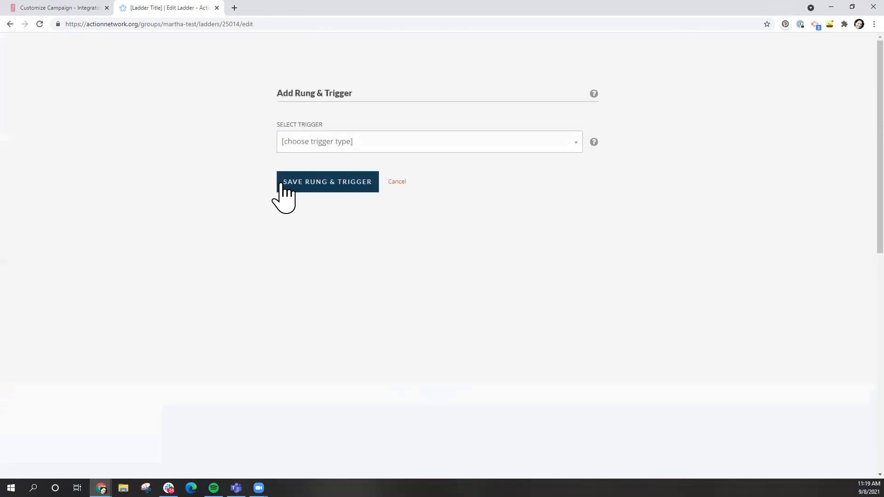
{"action": "left_click", "coordinate": [360, 144]}
{"action": "scroll", "coordinate": [346, 202], "scroll_direction": "down", "scroll_amount": 6}
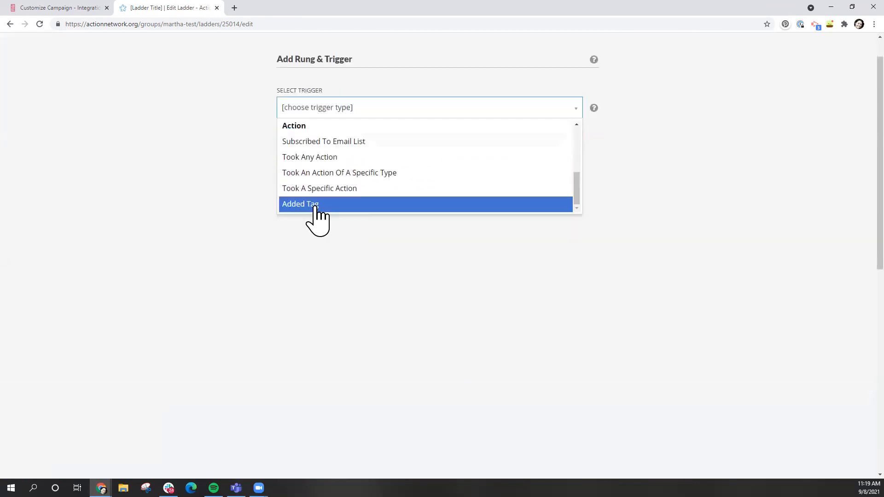
{"action": "left_click", "coordinate": [315, 204]}
{"action": "left_click", "coordinate": [339, 153]}
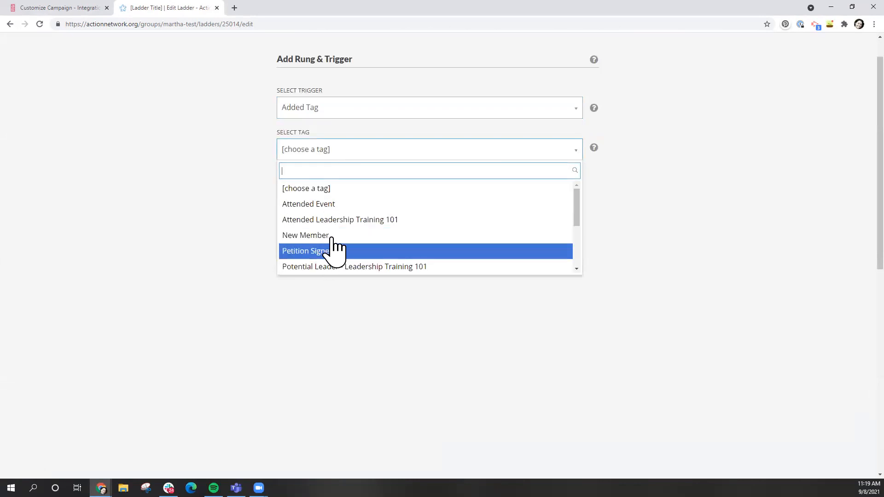
{"action": "left_click", "coordinate": [332, 236]}
{"action": "left_click", "coordinate": [339, 190]}
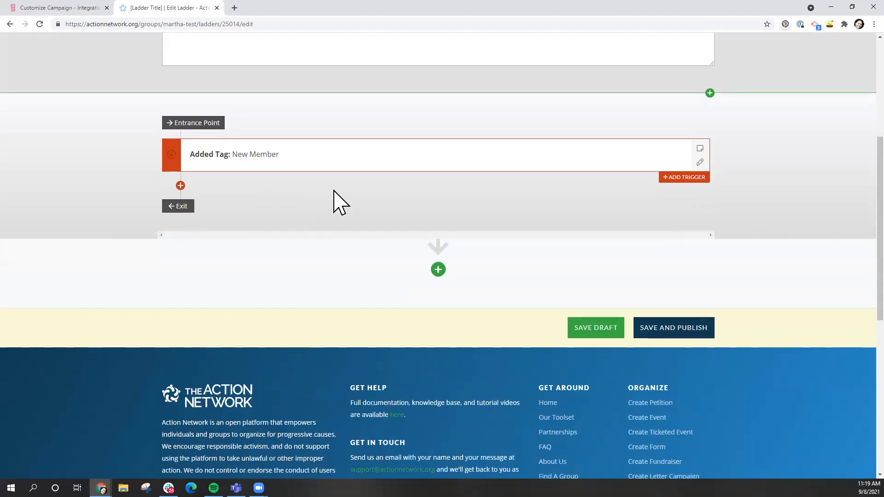
{"action": "left_click", "coordinate": [181, 185]}
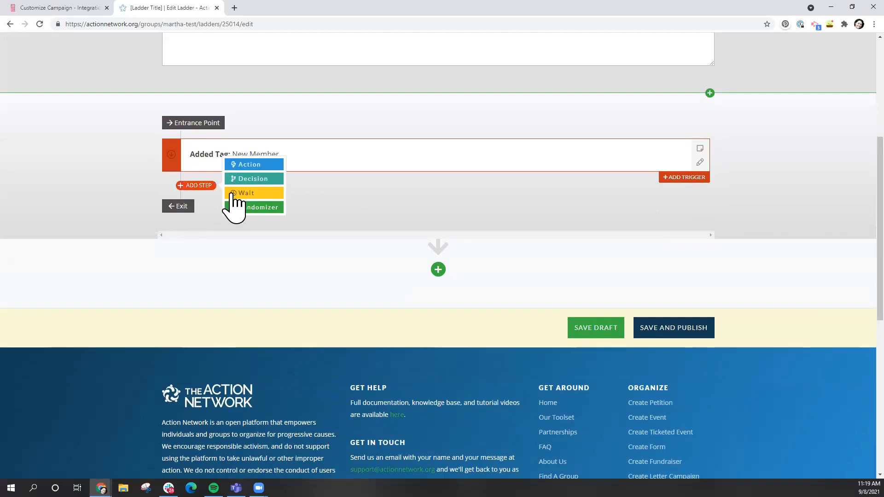
Add an action step after the trigger and set its type to Send An Email
{"action": "left_click", "coordinate": [253, 166]}
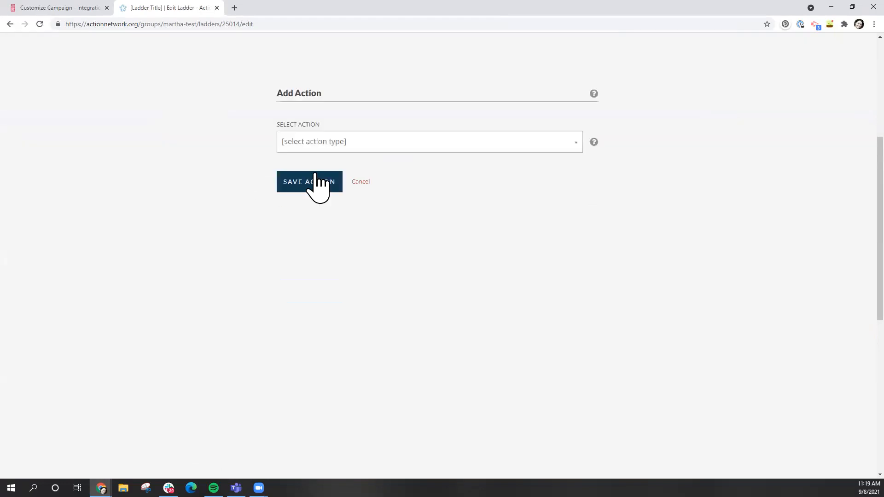
{"action": "left_click", "coordinate": [372, 147]}
{"action": "left_click", "coordinate": [364, 178]}
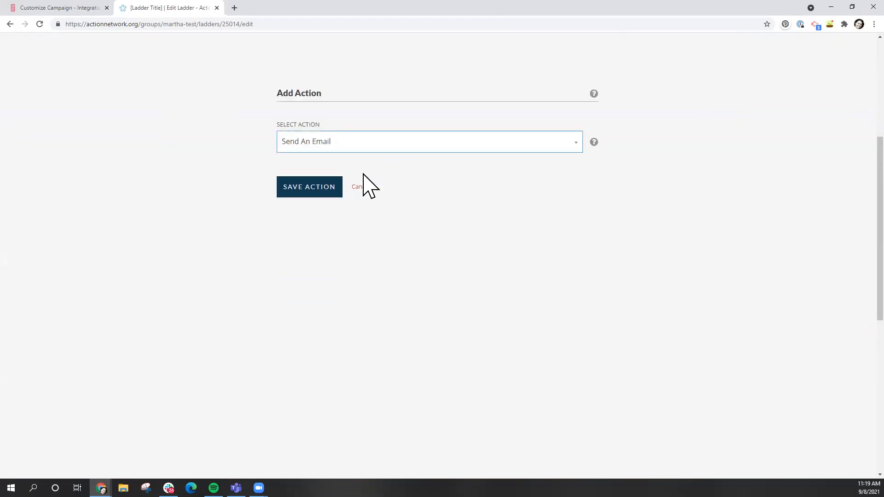
{"action": "left_click", "coordinate": [312, 204]}
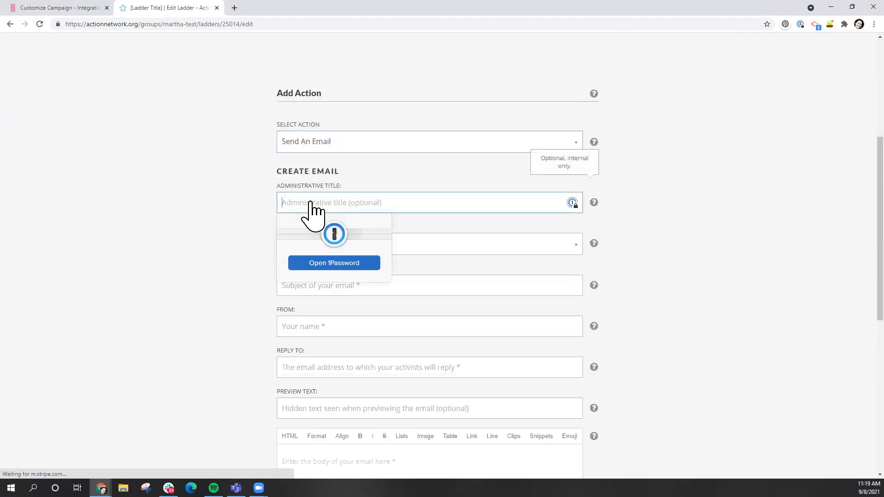
{"action": "left_click", "coordinate": [213, 243]}
{"action": "scroll", "coordinate": [213, 243], "scroll_direction": "down", "scroll_amount": 2}
Set the subject to 'Welcome to the union!' and fill in the organizer's sender name and reply-to e-mail
{"action": "left_click", "coordinate": [342, 183]}
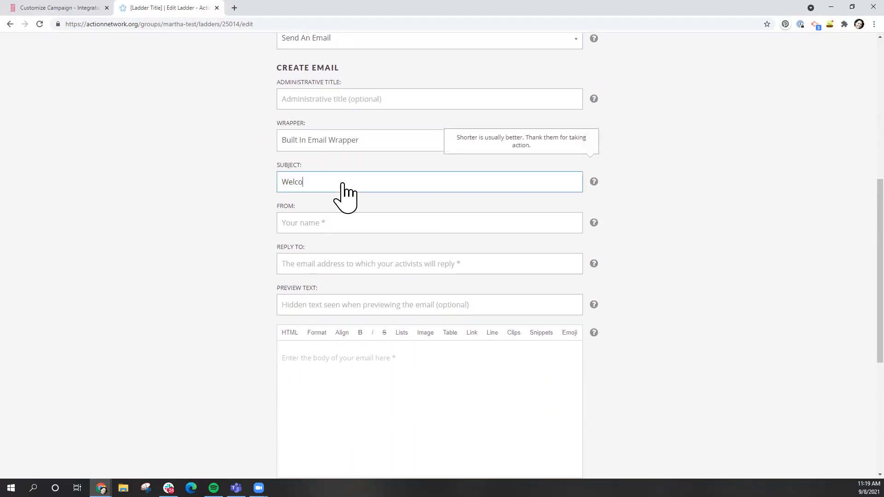
{"action": "key", "text": "Tab"}
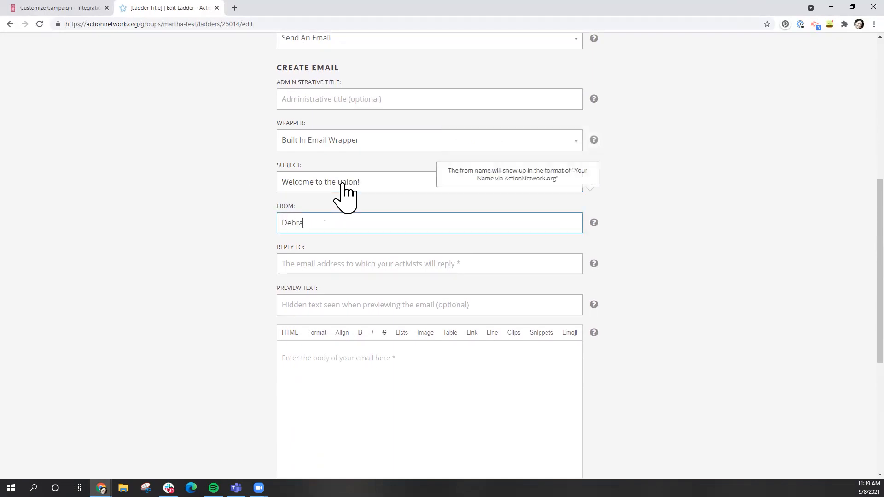
{"action": "key", "text": "Tab"}
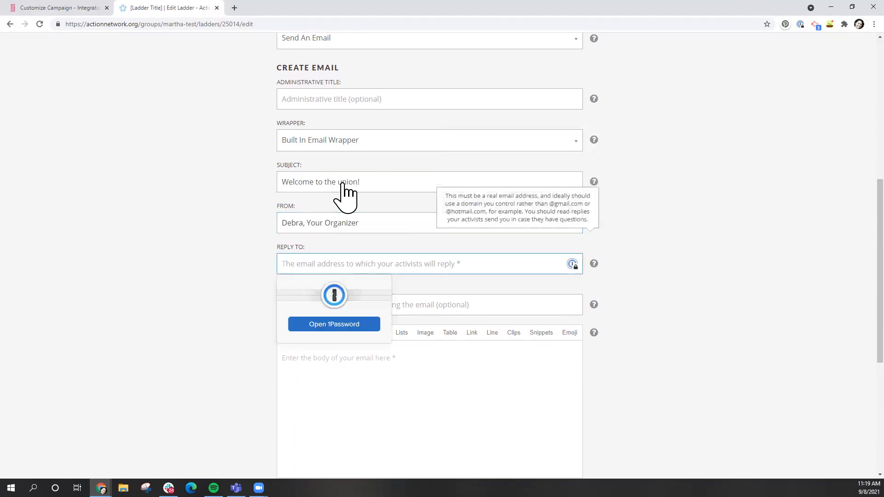
{"action": "key", "text": "ctrl+a"}
{"action": "key", "text": "Tab"}
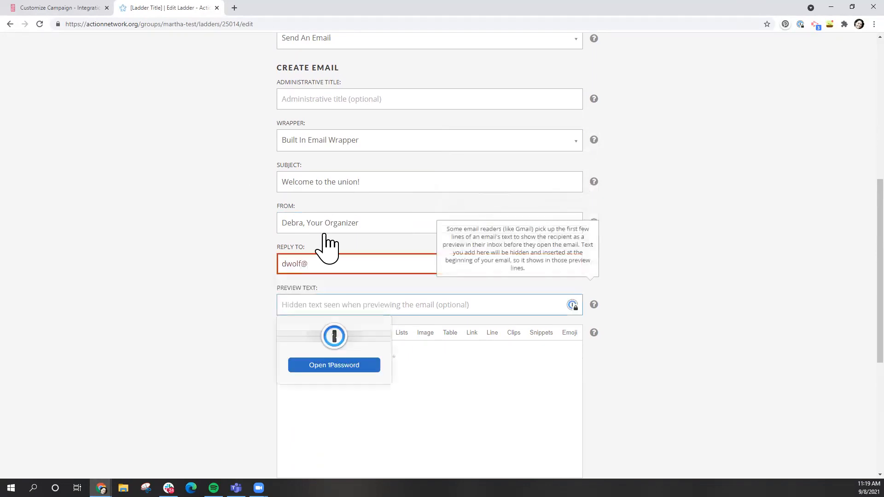
{"action": "left_click", "coordinate": [324, 266]}
{"action": "type", "text": "smart.org"}
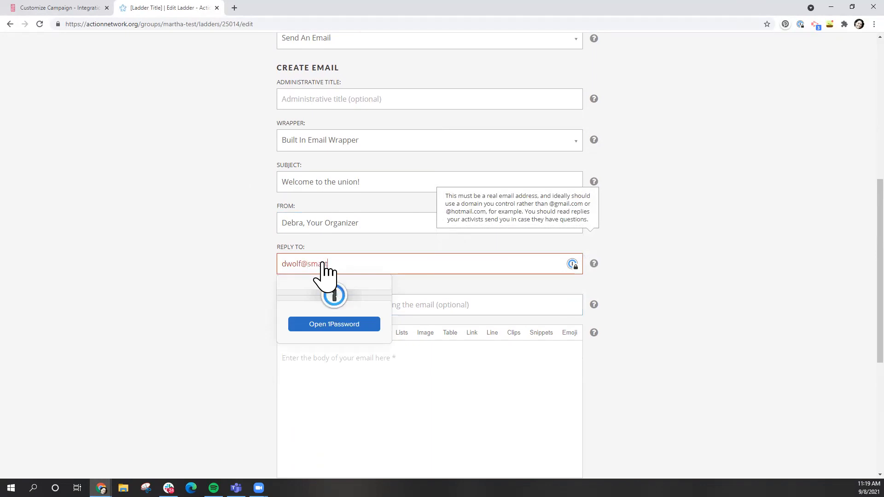
Set the preview text to 'Welcome to the union!'
{"action": "key", "text": "Tab"}
{"action": "left_click", "coordinate": [331, 303]}
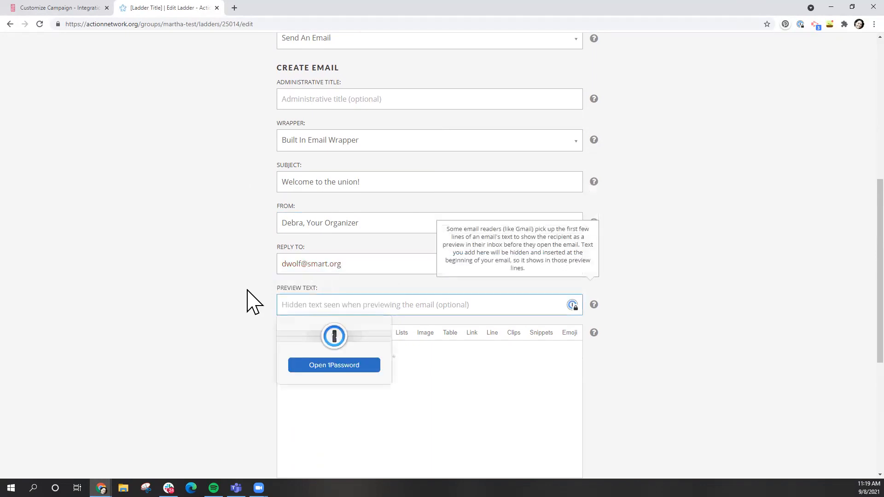
{"action": "scroll", "coordinate": [247, 302], "scroll_direction": "down", "scroll_amount": 1}
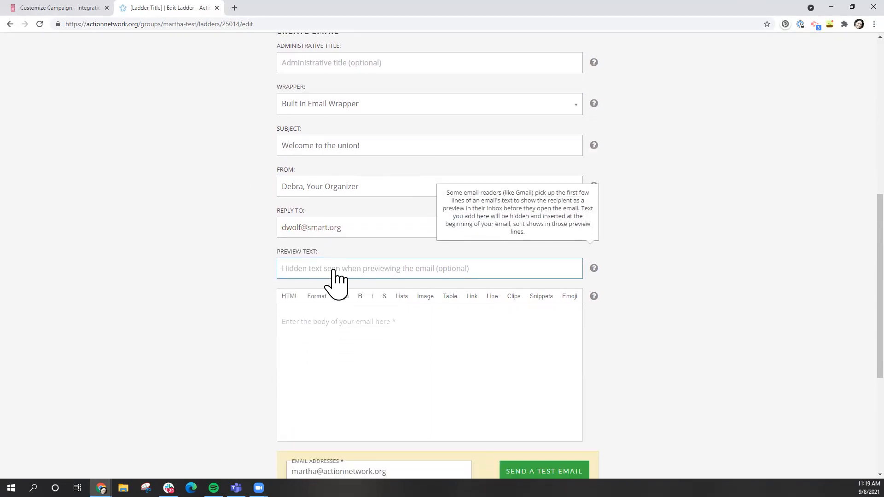
{"action": "type", "text": "Welcome"}
{"action": "key", "text": "BackSpace"}
{"action": "key", "text": "BackSpace"}
{"action": "key", "text": "BackSpace"}
{"action": "key", "text": "BackSpace"}
{"action": "key", "text": "BackSpace"}
{"action": "key", "text": "BackSpace"}
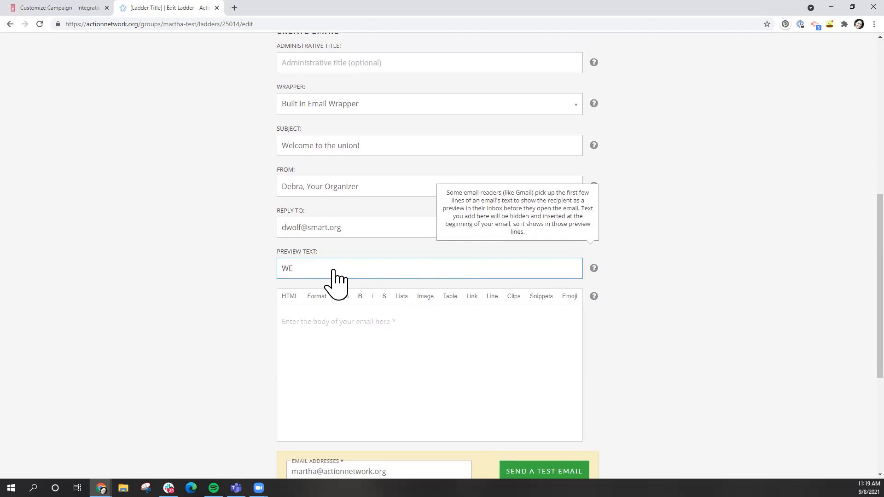
{"action": "type", "text": "elcome to the union!"}
{"action": "key", "text": "Tab"}
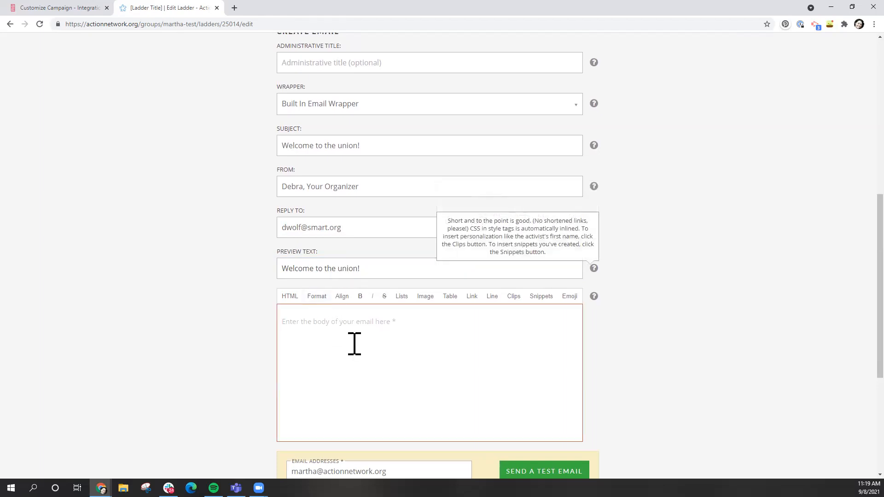
Write the body 'Any text you want:' and a line asking new members to sign up for orientation, then save
{"action": "scroll", "coordinate": [338, 345], "scroll_direction": "down", "scroll_amount": 1}
{"action": "scroll", "coordinate": [337, 345], "scroll_direction": "down", "scroll_amount": 1}
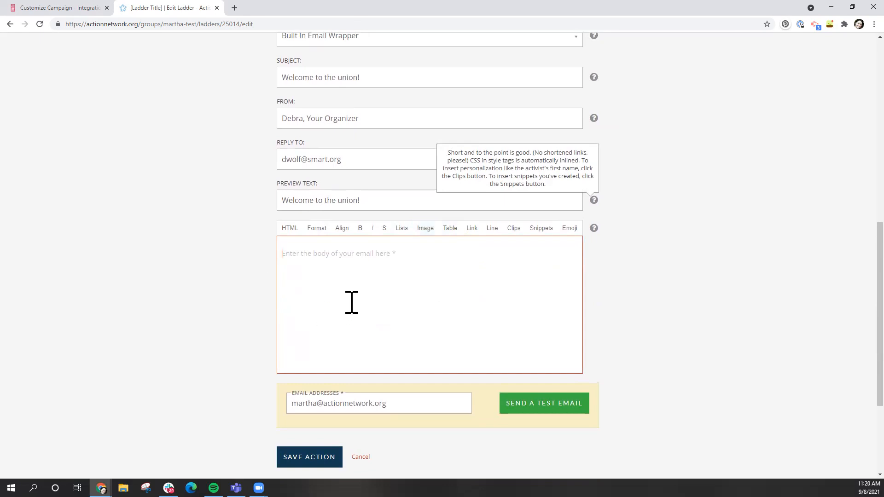
{"action": "type", "text": "Any text y"}
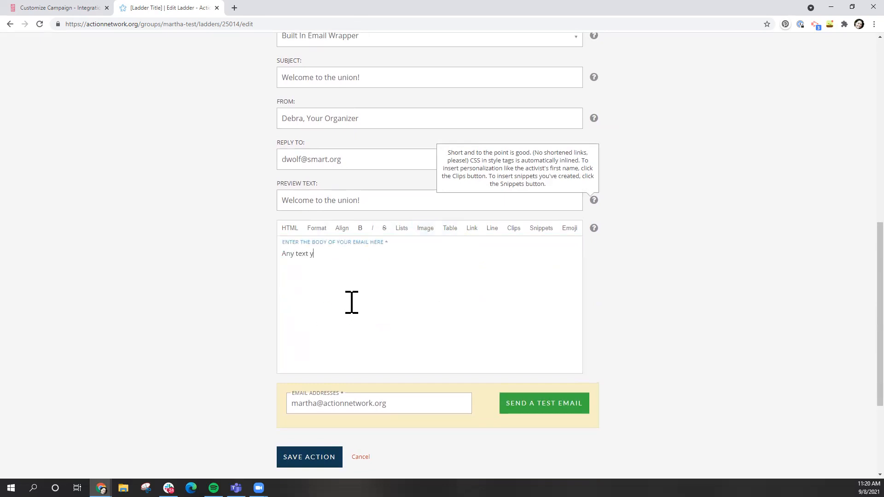
{"action": "type", "text": "ou want:"}
{"action": "key", "text": "Return"}
{"action": "key", "text": "Return"}
{"action": "type", "text": "Include a link to sign up for a new member orientation:"}
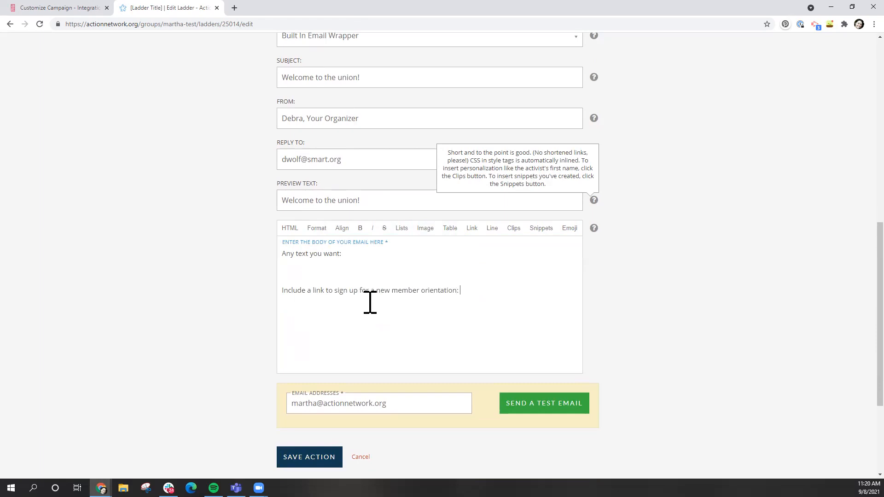
{"action": "left_click", "coordinate": [297, 454]}
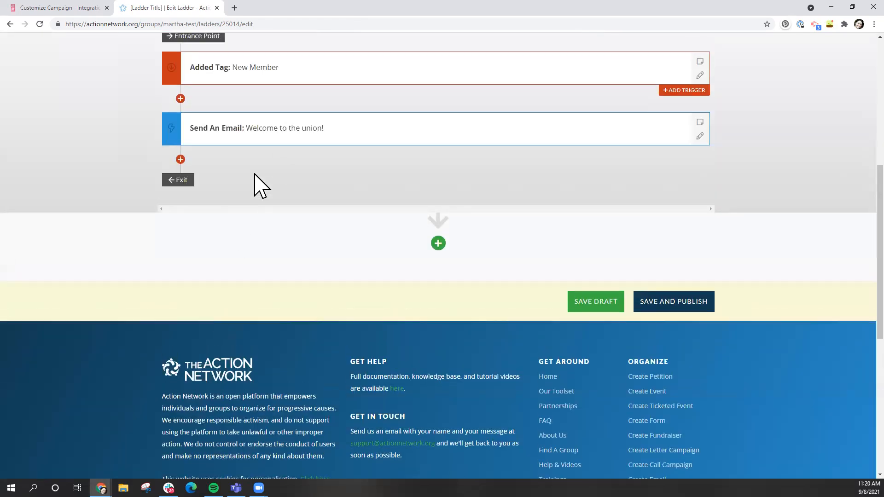
Add a Wait A Number Of Days step of 14 days after the welcome email and save it
{"action": "left_click", "coordinate": [180, 159]}
{"action": "left_click", "coordinate": [236, 171]}
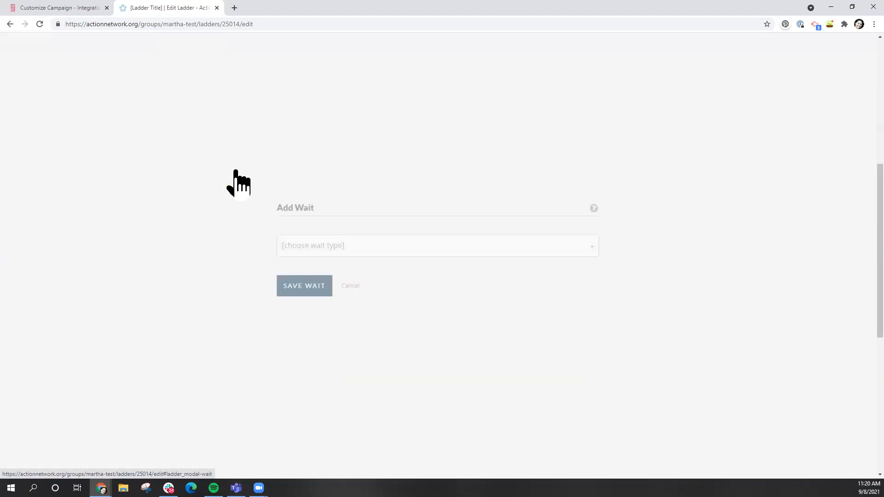
{"action": "left_click", "coordinate": [419, 131]}
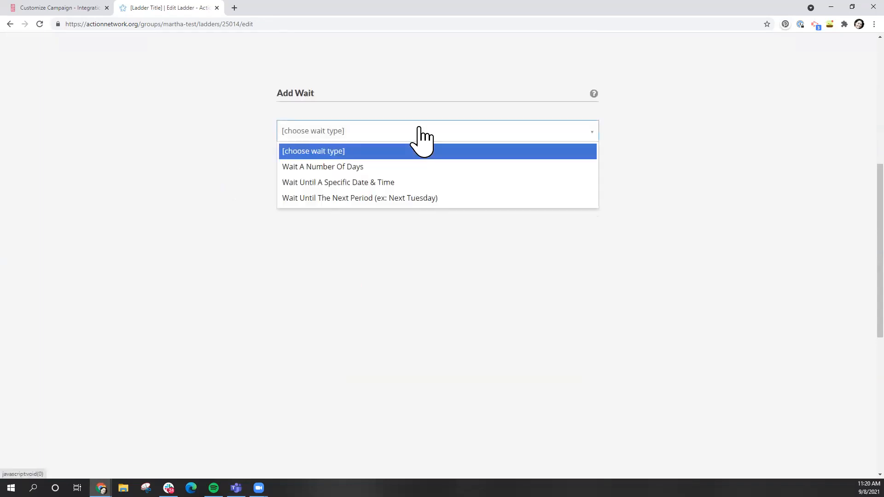
{"action": "left_click", "coordinate": [385, 168]}
{"action": "left_click", "coordinate": [326, 177]}
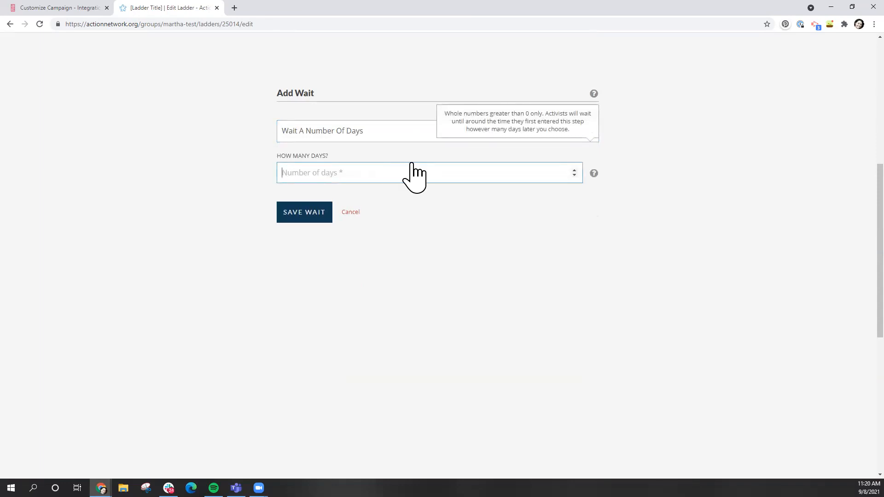
{"action": "type", "text": "14"}
{"action": "left_click", "coordinate": [299, 211]}
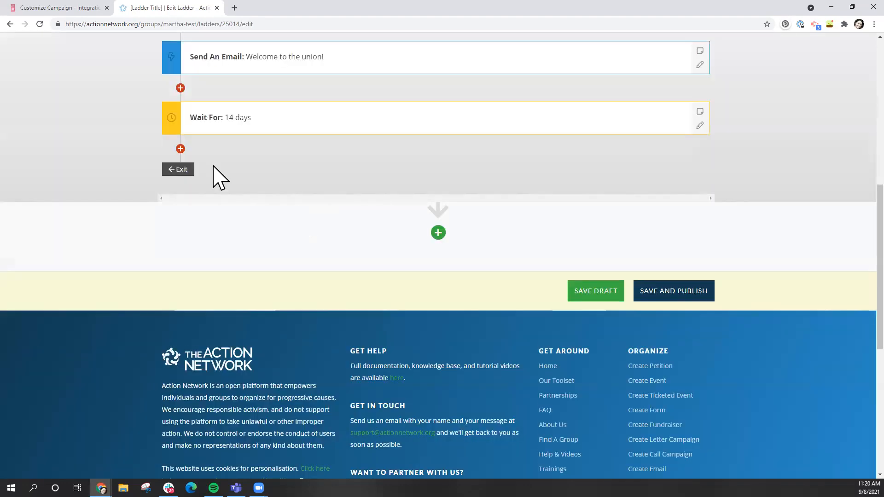
{"action": "scroll", "coordinate": [213, 166], "scroll_direction": "up", "scroll_amount": 1}
Start another Send An Email action after the 14-day wait, then cancel it
{"action": "mouse_move", "coordinate": [182, 181]}
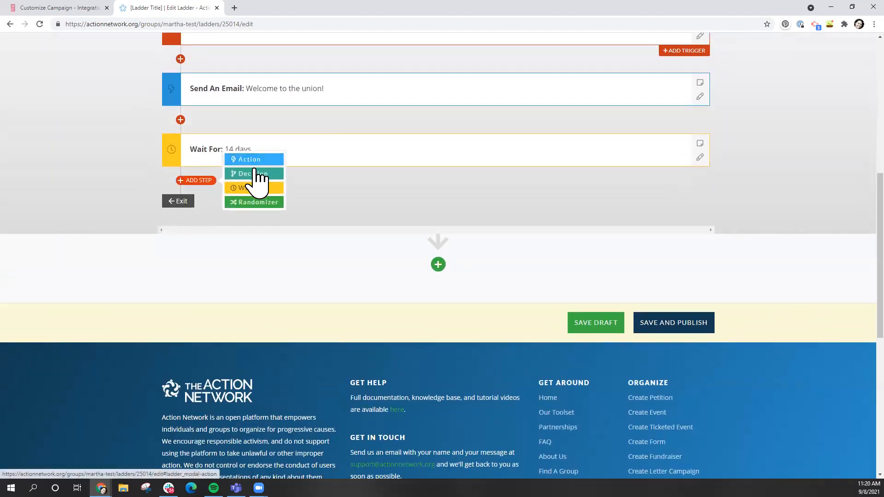
{"action": "left_click", "coordinate": [256, 158]}
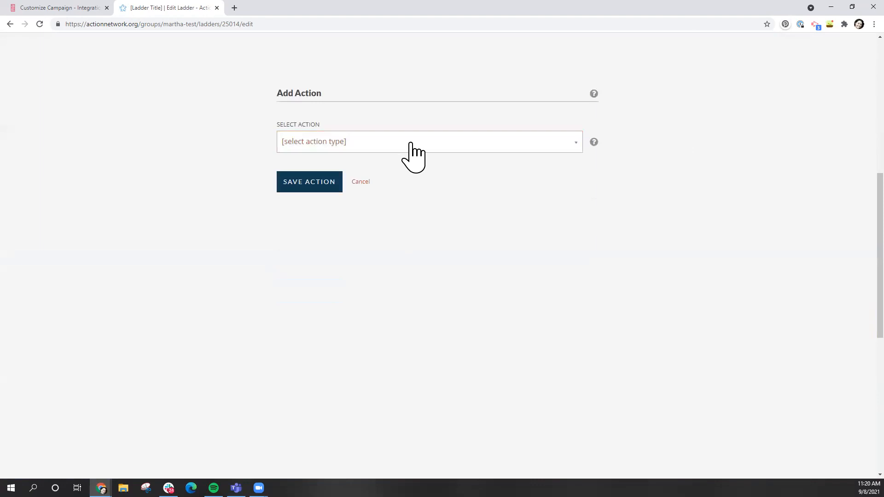
{"action": "left_click", "coordinate": [408, 143]}
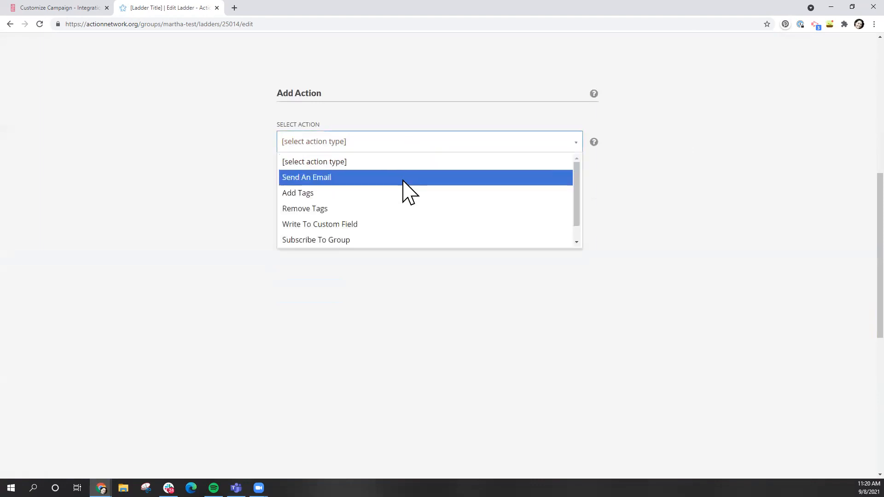
{"action": "left_click", "coordinate": [403, 181]}
{"action": "scroll", "coordinate": [174, 290], "scroll_direction": "down", "scroll_amount": 5}
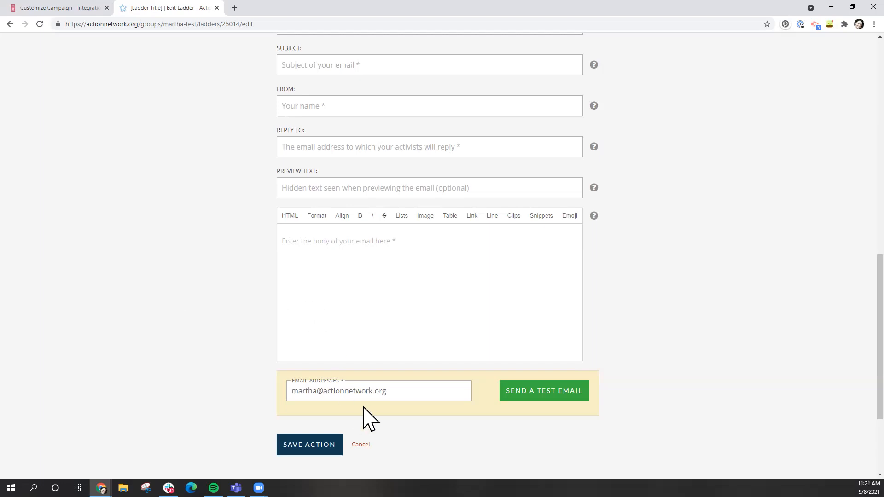
{"action": "left_click", "coordinate": [361, 445]}
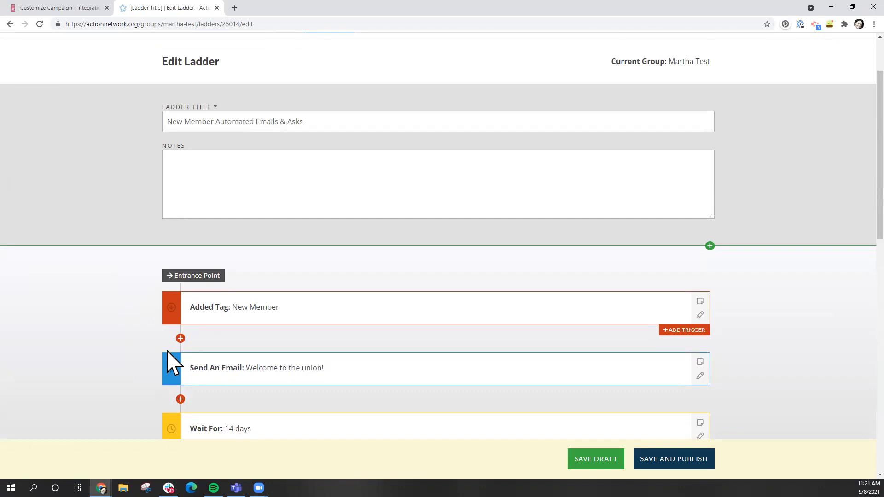
Bring up the Add Step menu below the Added Tag: New Member trigger
{"action": "scroll", "coordinate": [172, 364], "scroll_direction": "down", "scroll_amount": 2}
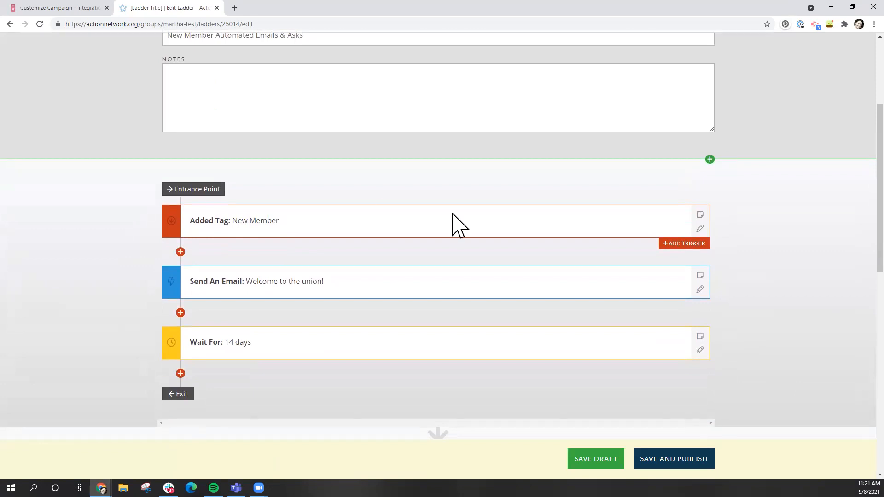
{"action": "mouse_move", "coordinate": [186, 257]}
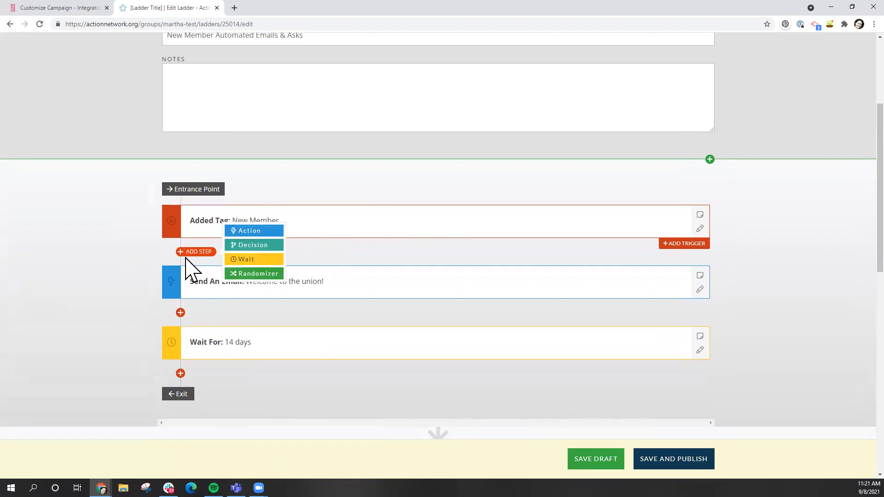
Add a Decision step filtered on Tags including Petition Signer
{"action": "left_click", "coordinate": [243, 245]}
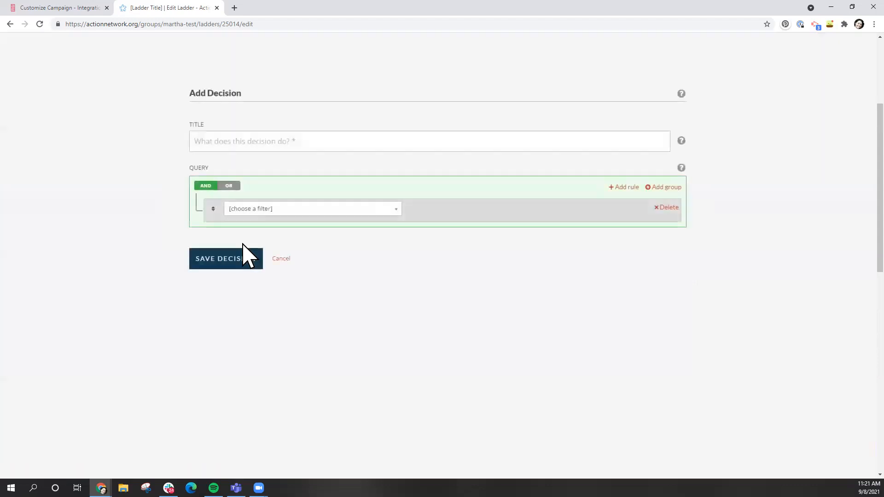
{"action": "left_click", "coordinate": [289, 210]}
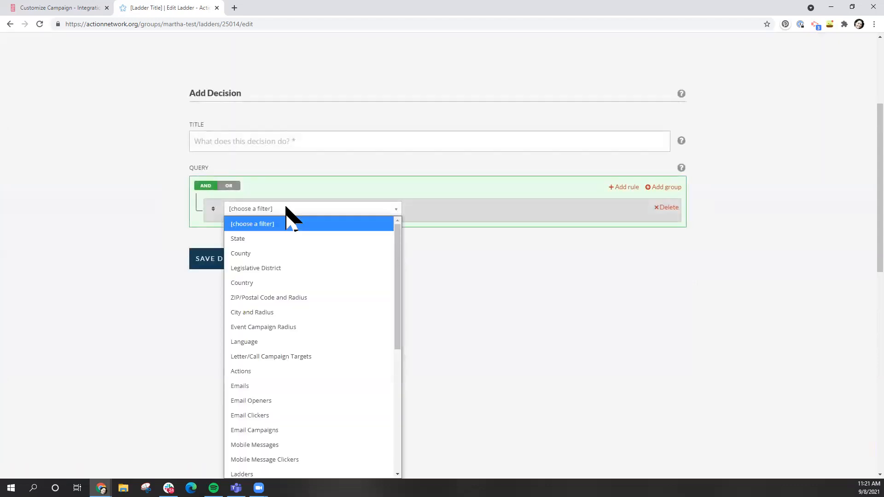
{"action": "scroll", "coordinate": [276, 385], "scroll_direction": "down", "scroll_amount": 5}
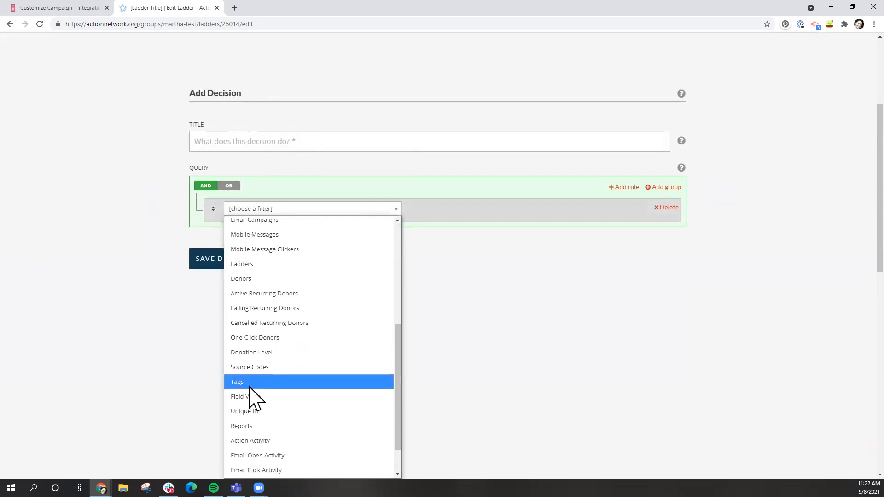
{"action": "left_click", "coordinate": [249, 385]}
{"action": "left_click", "coordinate": [284, 234]}
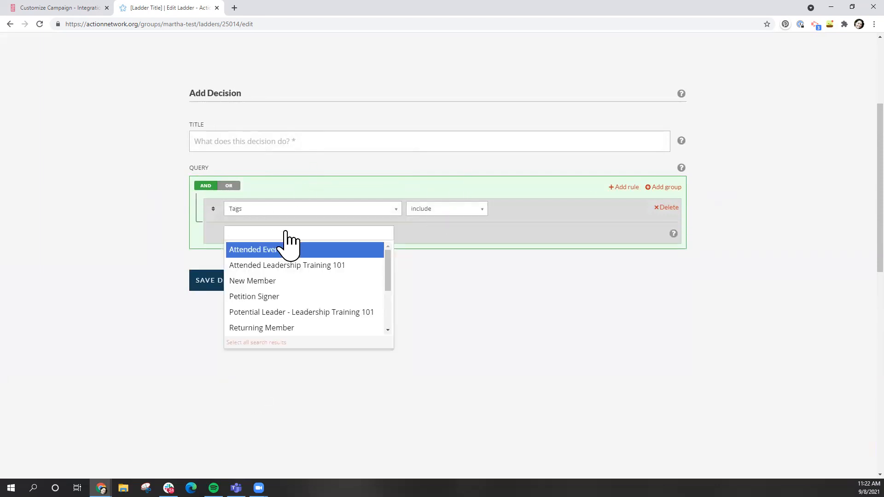
{"action": "left_click", "coordinate": [262, 296]}
{"action": "left_click", "coordinate": [152, 276]}
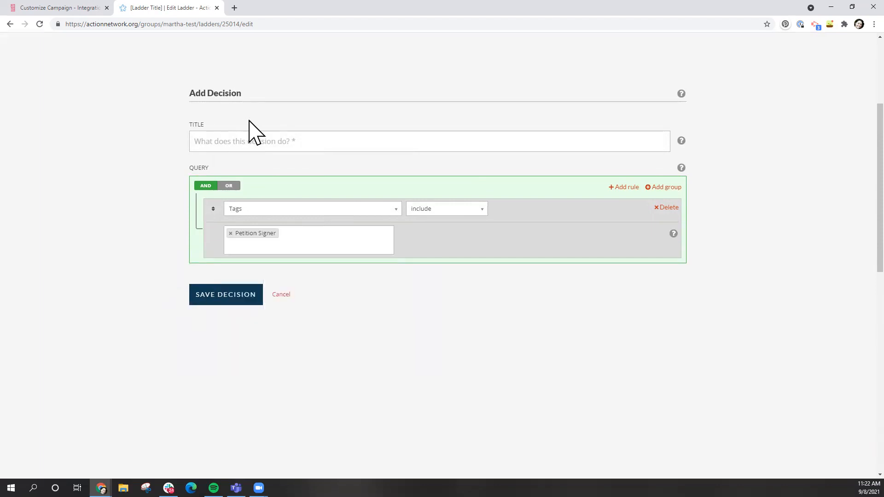
Title the decision 'Petition Signers get different email', save it, and keep later steps under Yes
{"action": "left_click", "coordinate": [256, 142]}
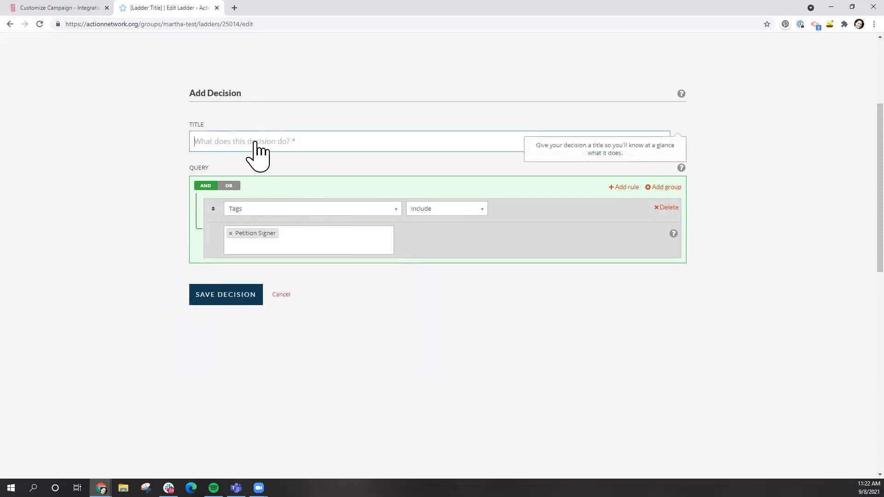
{"action": "type", "text": "Petition Si"}
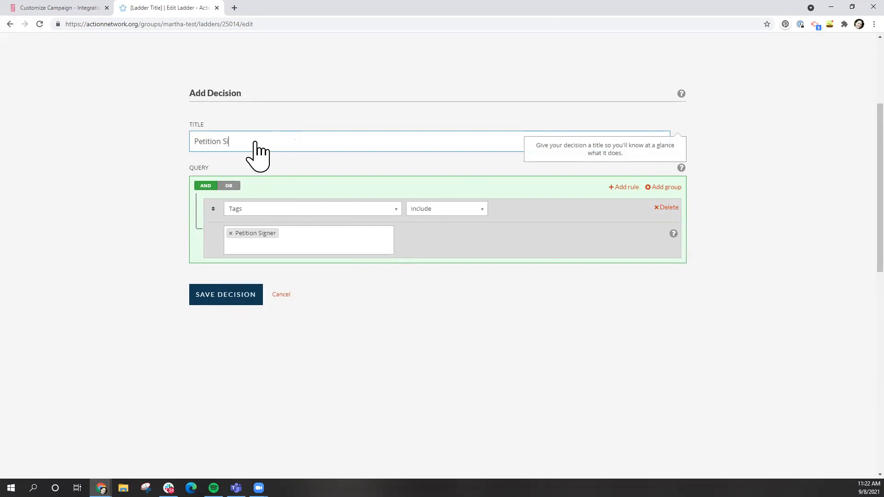
{"action": "type", "text": "gners get different email"}
{"action": "left_click", "coordinate": [235, 297]}
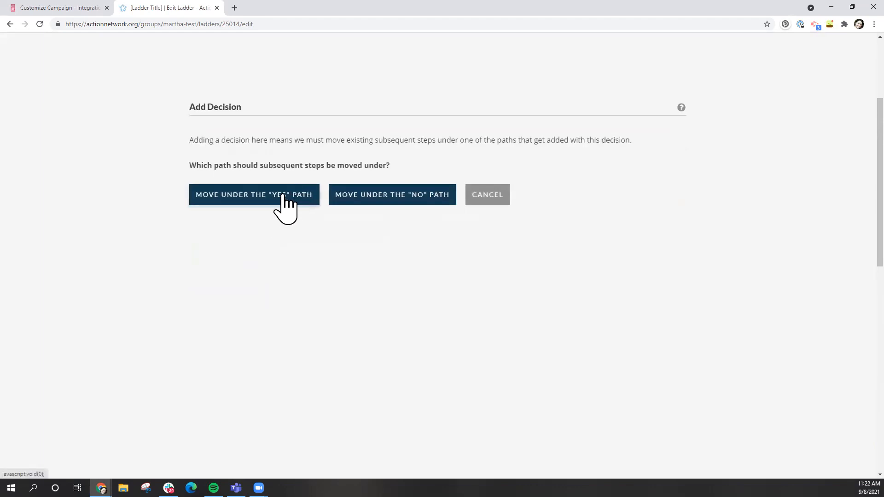
{"action": "left_click", "coordinate": [283, 196]}
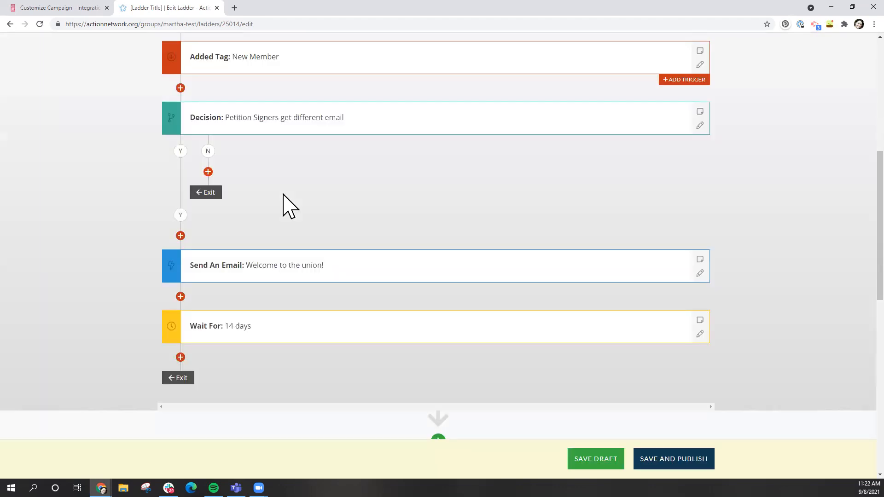
Leave the decision form without saving and return to the ladder edit page
{"action": "scroll", "coordinate": [176, 178], "scroll_direction": "up", "scroll_amount": 1}
{"action": "mouse_move", "coordinate": [208, 202]}
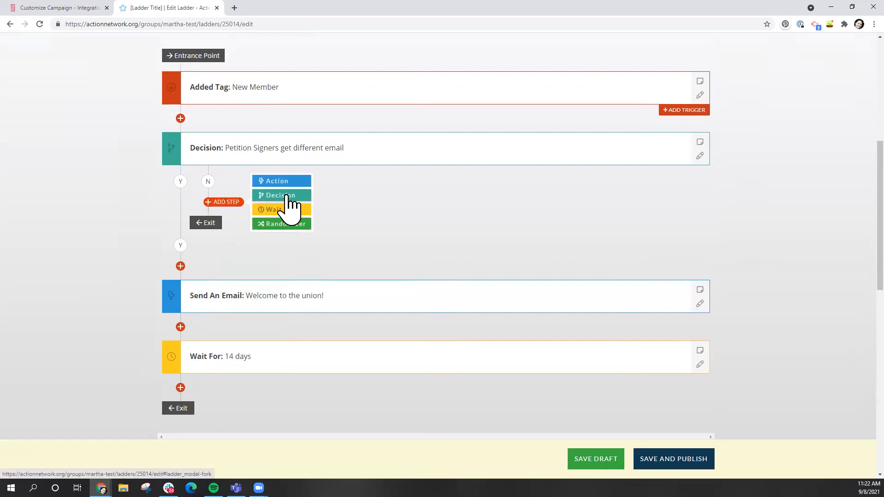
{"action": "left_click", "coordinate": [287, 196]}
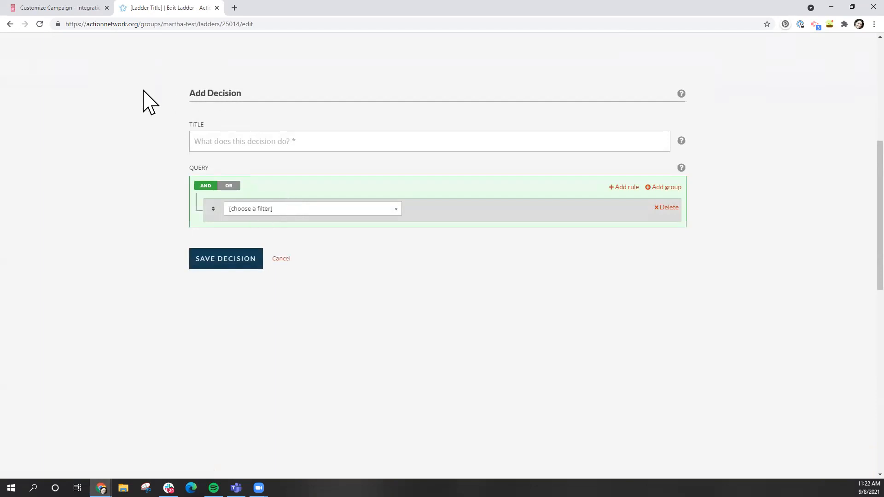
{"action": "left_click", "coordinate": [10, 26]}
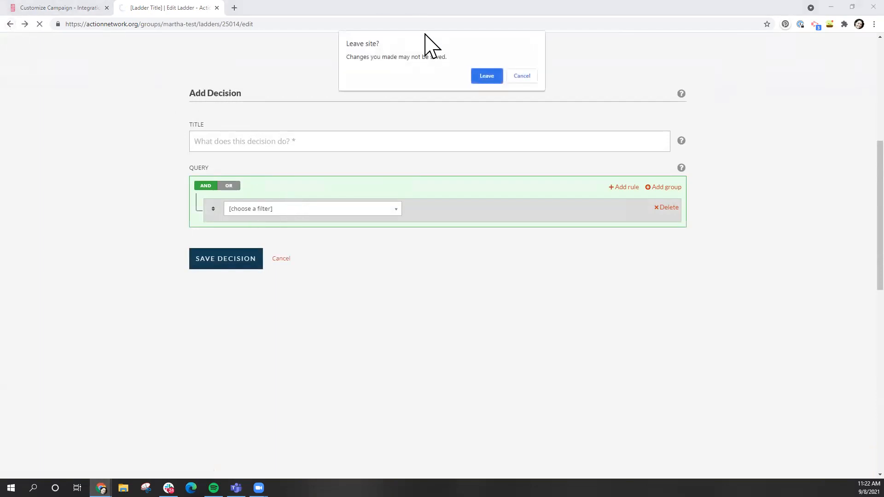
{"action": "left_click", "coordinate": [484, 76]}
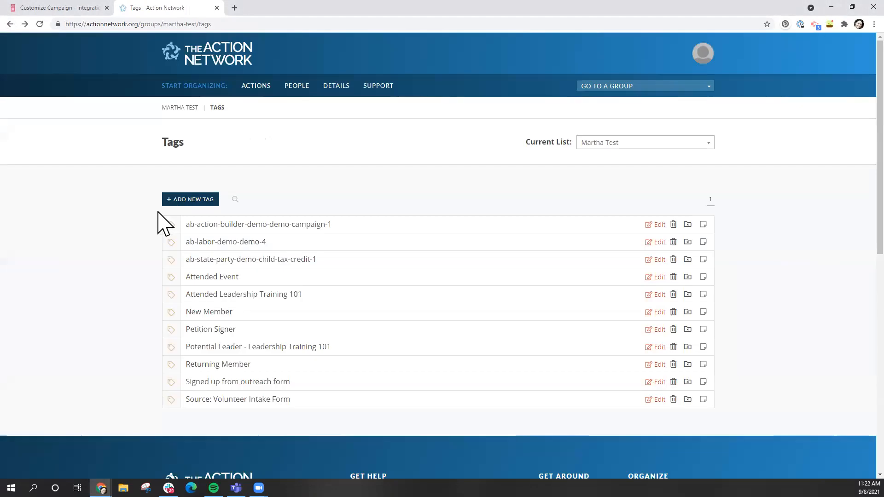
{"action": "left_click", "coordinate": [268, 90]}
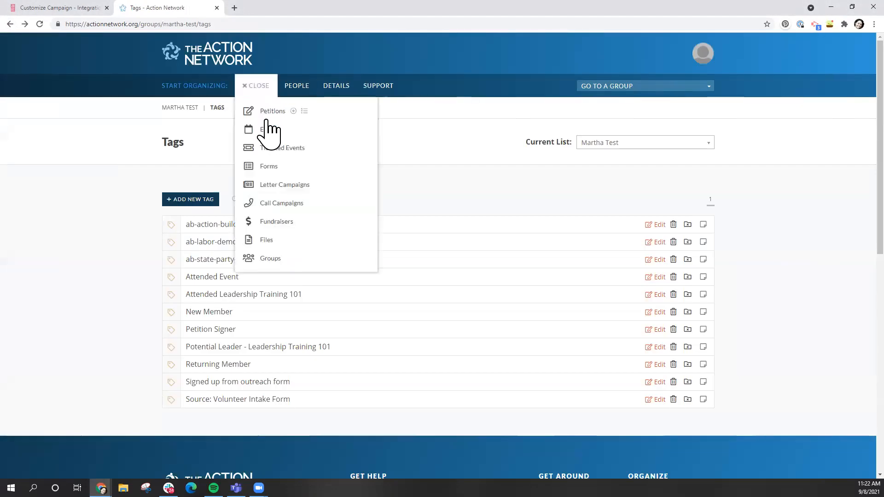
{"action": "left_click", "coordinate": [9, 24]}
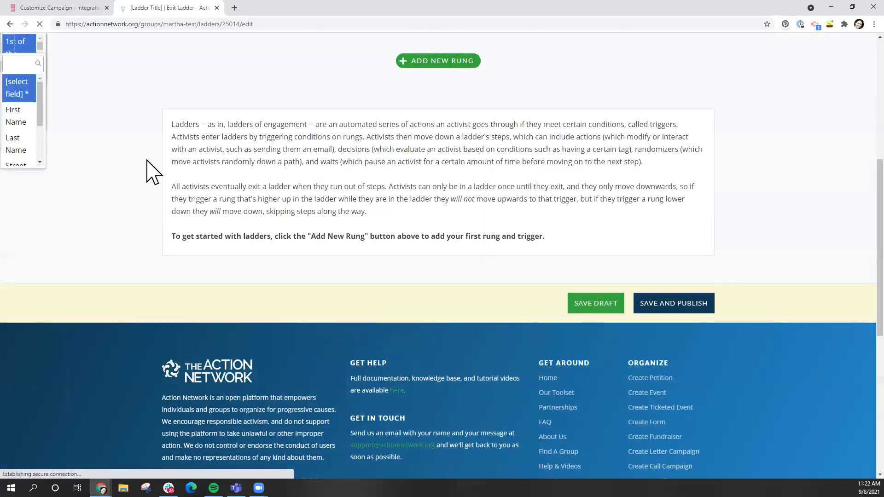
Add a new rung to the ladder with Added Tag as its trigger
{"action": "scroll", "coordinate": [148, 161], "scroll_direction": "up", "scroll_amount": 5}
{"action": "left_click", "coordinate": [447, 287]}
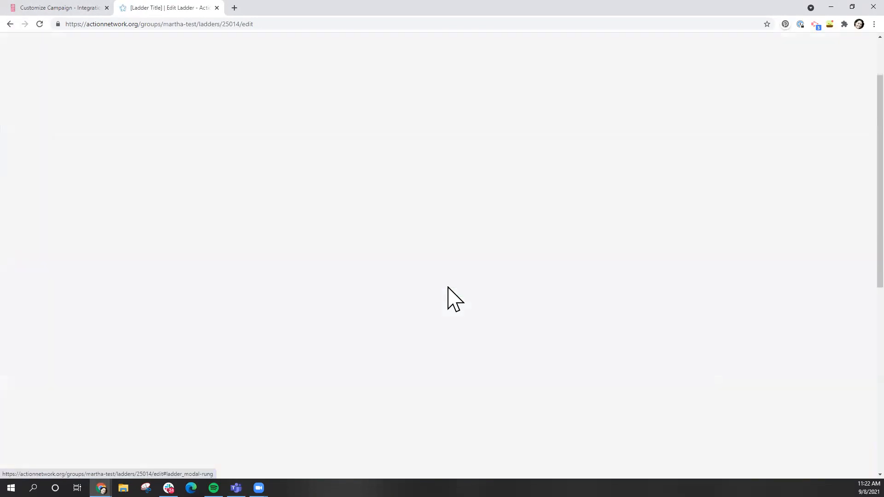
{"action": "left_click", "coordinate": [348, 142]}
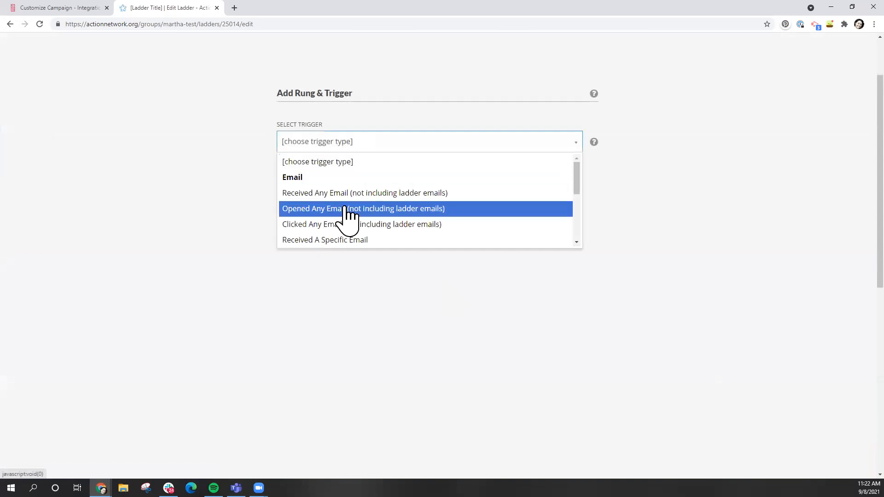
{"action": "scroll", "coordinate": [332, 231], "scroll_direction": "down", "scroll_amount": 10}
{"action": "left_click", "coordinate": [311, 240]}
Choose the New Member tag for the trigger and save the rung
{"action": "left_click", "coordinate": [348, 183]}
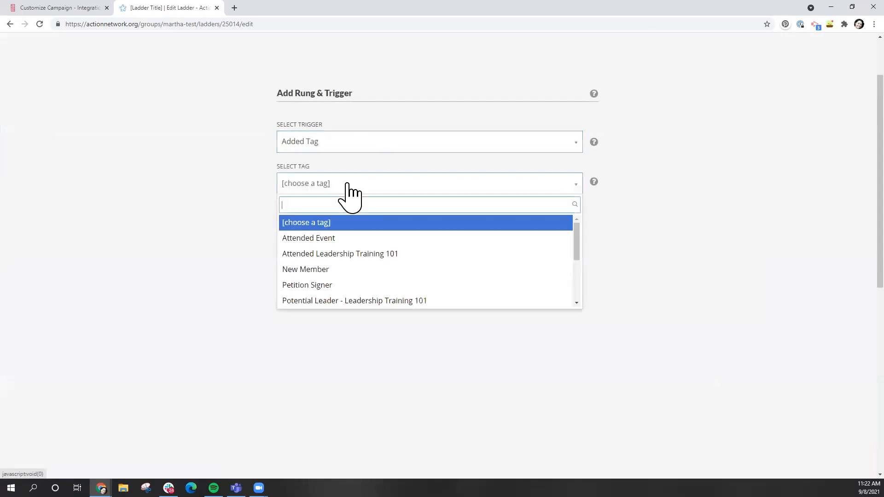
{"action": "left_click", "coordinate": [342, 274]}
{"action": "left_click", "coordinate": [307, 230]}
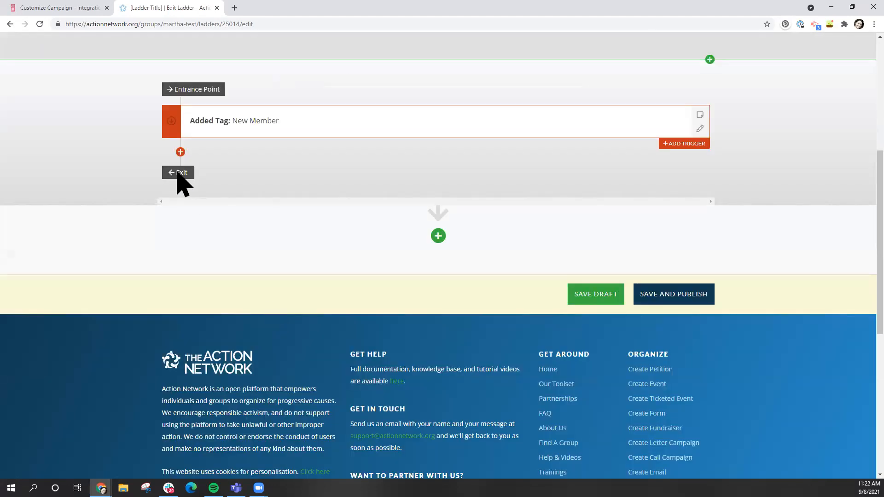
Add a Send An Email action step after the trigger and place the cursor in its body
{"action": "left_click", "coordinate": [179, 152]}
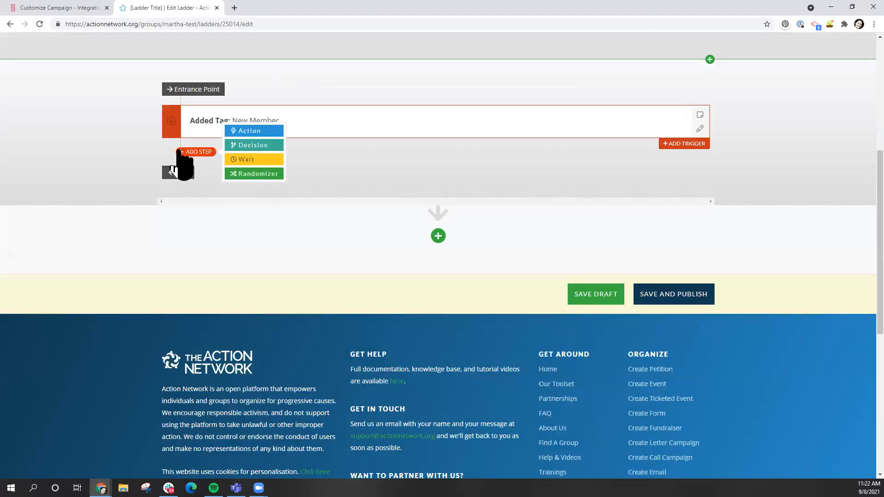
{"action": "left_click", "coordinate": [257, 131]}
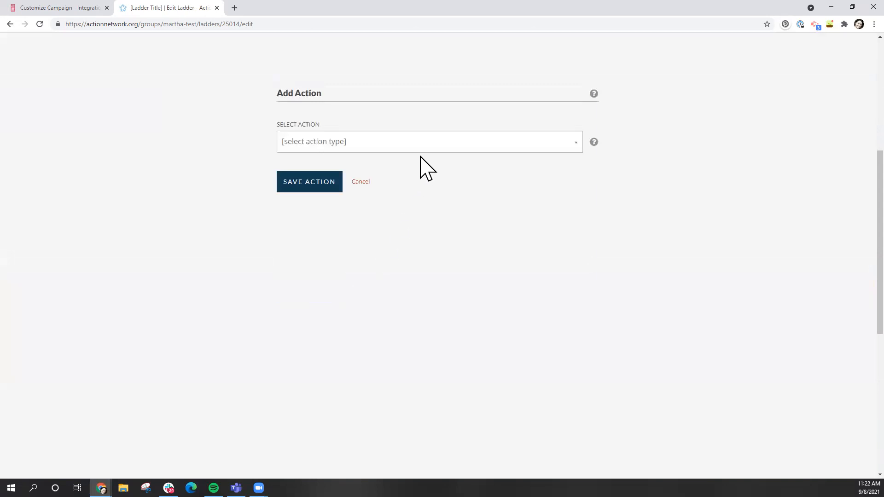
{"action": "left_click", "coordinate": [433, 147]}
{"action": "left_click", "coordinate": [400, 178]}
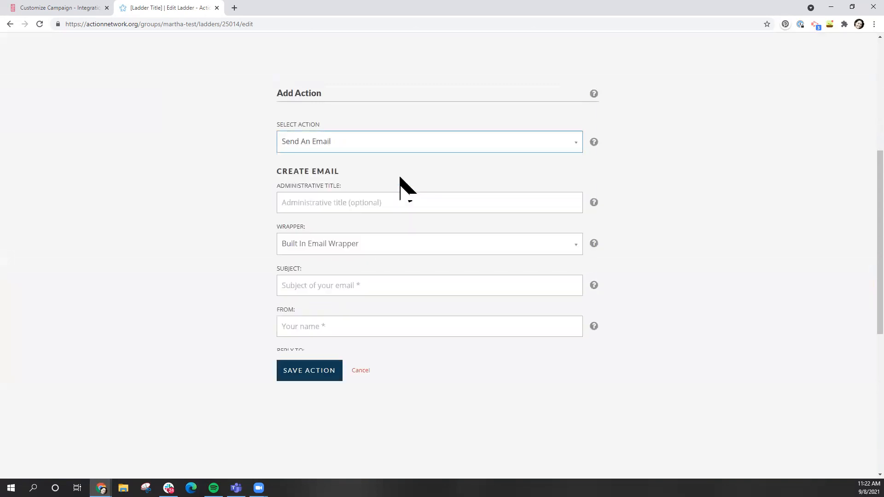
{"action": "scroll", "coordinate": [311, 336], "scroll_direction": "down", "scroll_amount": 4}
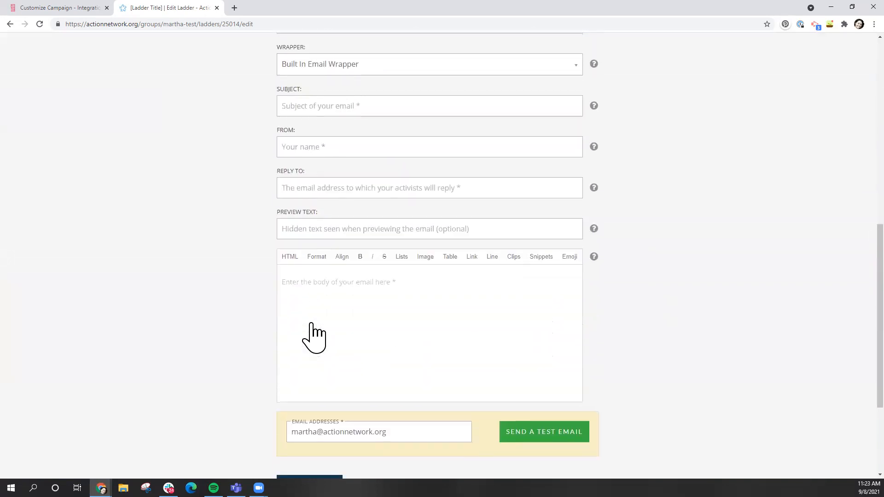
{"action": "left_click", "coordinate": [364, 301]}
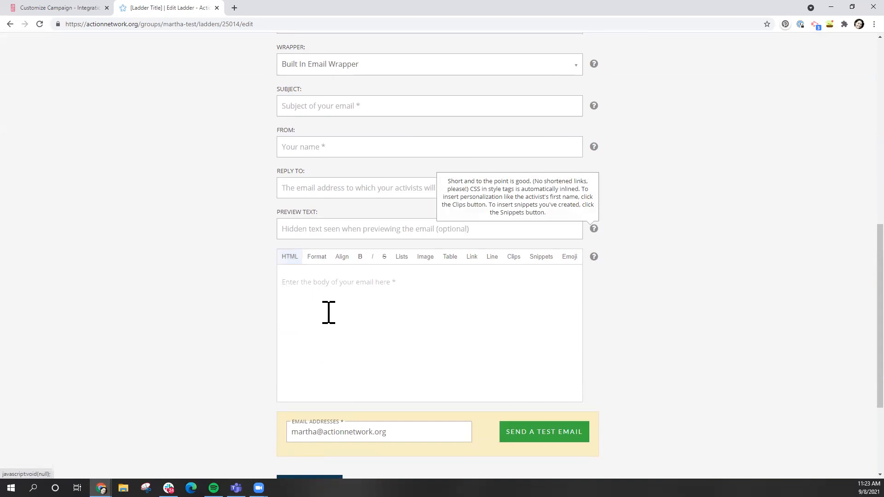
Insert the Custom Field Value clip from Other Information into the email body
{"action": "left_click", "coordinate": [515, 258]}
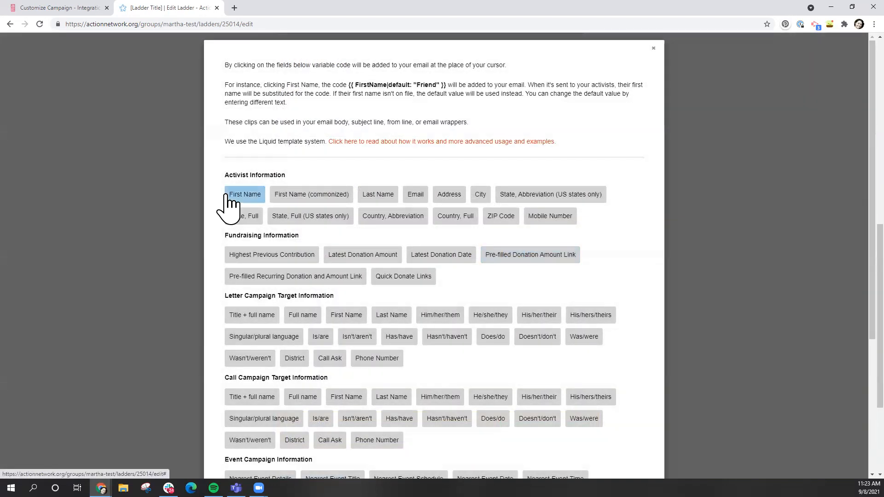
{"action": "scroll", "coordinate": [355, 310], "scroll_direction": "down", "scroll_amount": 4}
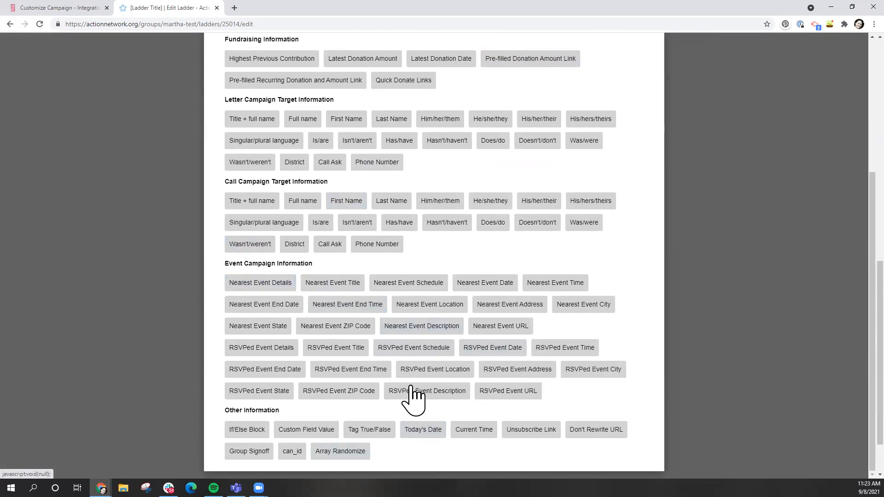
{"action": "scroll", "coordinate": [413, 398], "scroll_direction": "up", "scroll_amount": 4}
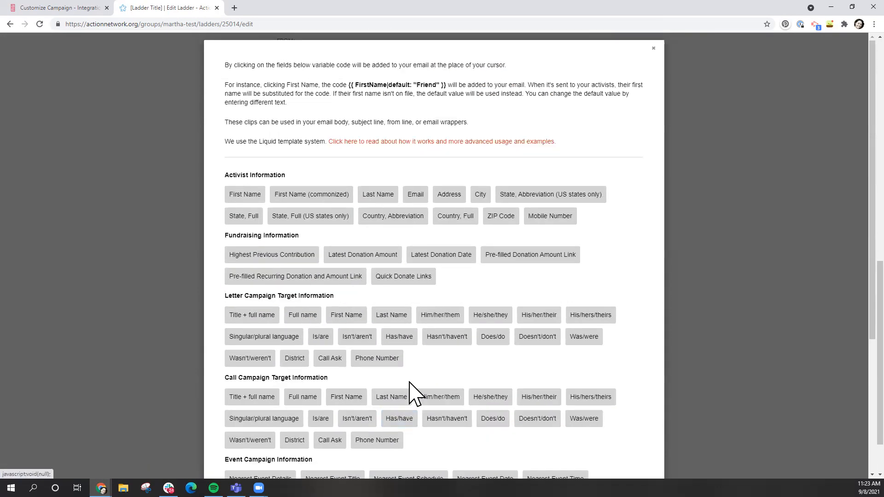
{"action": "scroll", "coordinate": [413, 395], "scroll_direction": "down", "scroll_amount": 4}
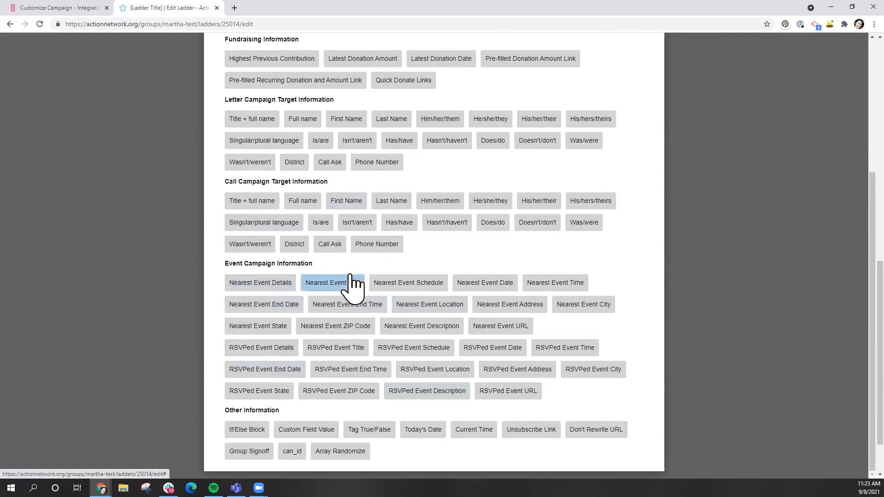
{"action": "left_click", "coordinate": [318, 223]}
{"action": "scroll", "coordinate": [335, 221], "scroll_direction": "up", "scroll_amount": 2}
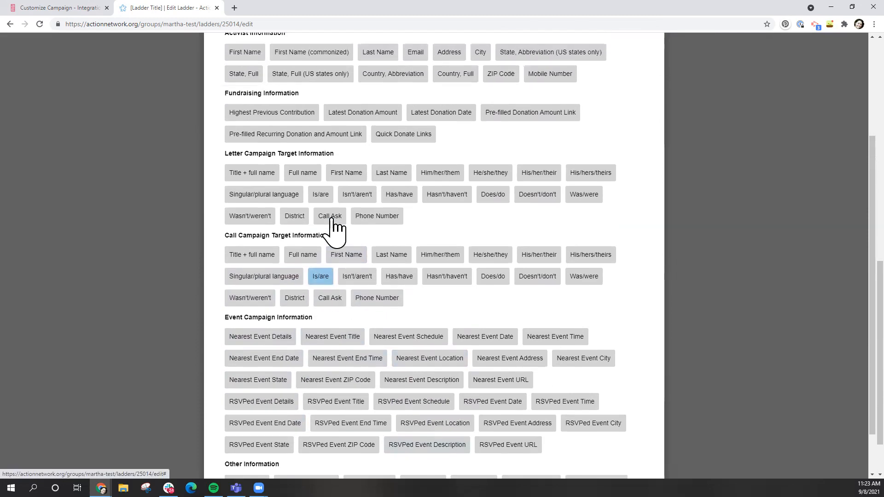
{"action": "scroll", "coordinate": [335, 228], "scroll_direction": "down", "scroll_amount": 2}
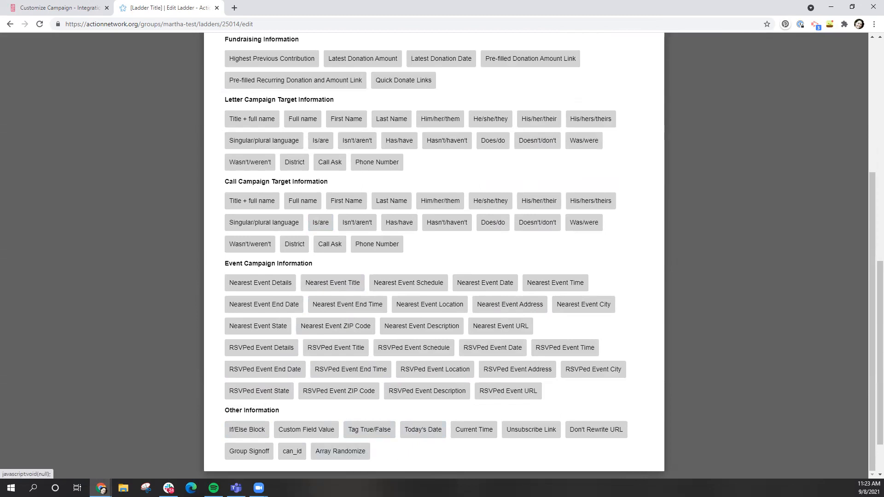
{"action": "left_click", "coordinate": [322, 431]}
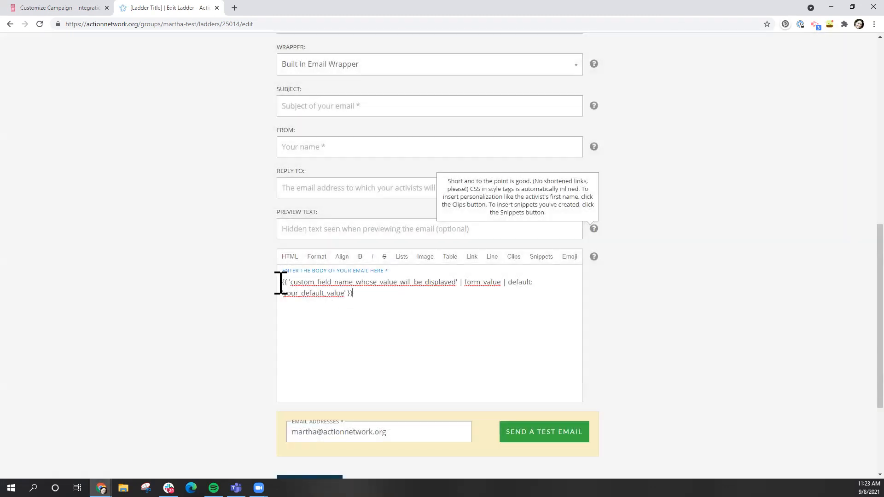
Type 'Welcome to local' before the custom field tag and '!' after it, correcting typos
{"action": "left_click", "coordinate": [284, 281]}
{"action": "type", "text": "WEe"}
{"action": "key", "text": "BackSpace"}
{"action": "key", "text": "BackSpace"}
{"action": "type", "text": "elcom to locla"}
{"action": "key", "text": "BackSpace"}
{"action": "key", "text": "BackSpace"}
{"action": "key", "text": "BackSpace"}
{"action": "type", "text": "al"}
{"action": "left_click", "coordinate": [430, 299]}
{"action": "type", "text": "!"}
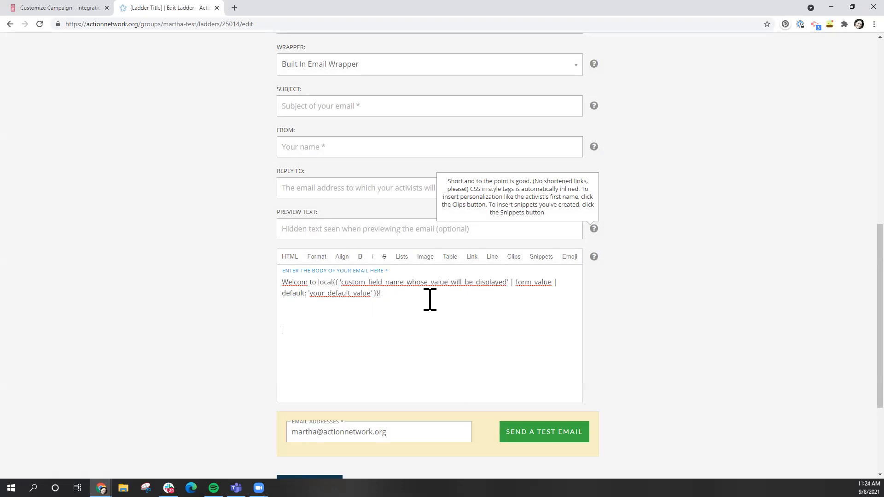
{"action": "left_click", "coordinate": [308, 282]}
{"action": "type", "text": "e"}
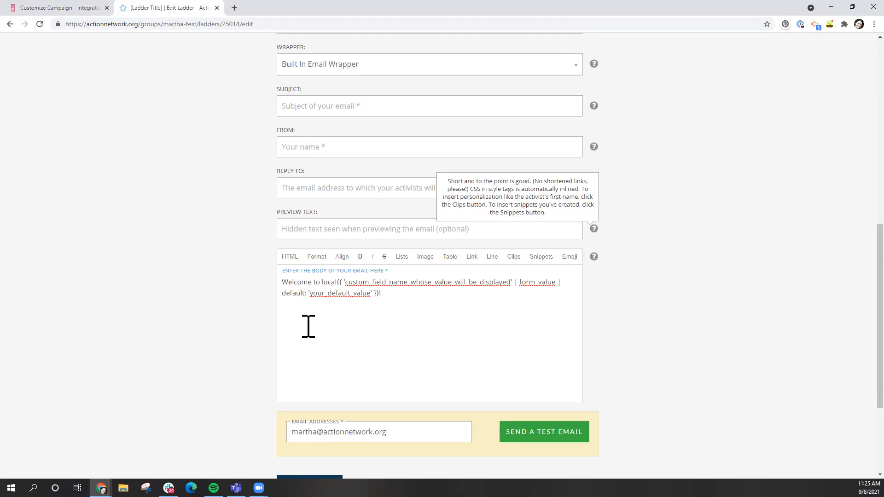
{"action": "scroll", "coordinate": [152, 290], "scroll_direction": "up", "scroll_amount": 8}
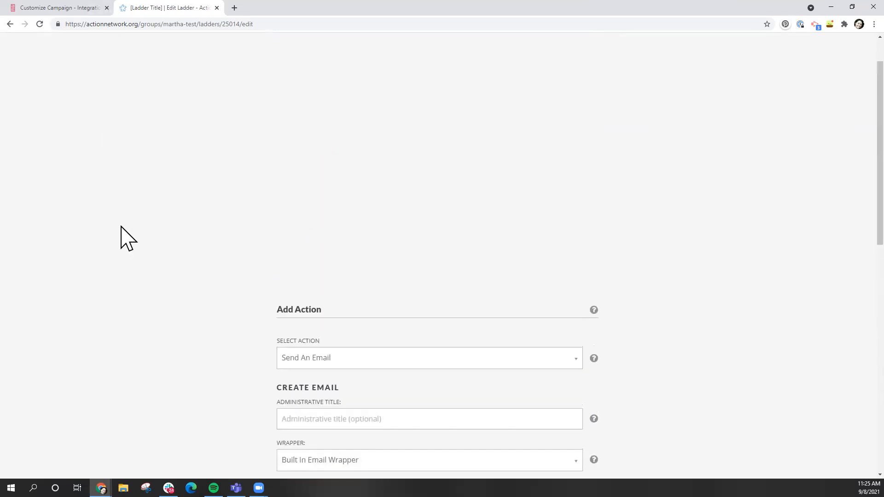
{"action": "scroll", "coordinate": [127, 238], "scroll_direction": "down", "scroll_amount": 5}
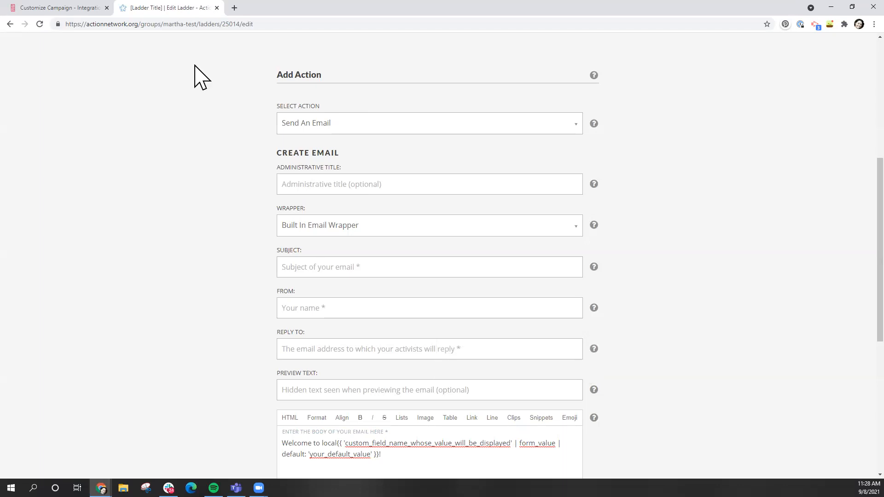
Leave the unsaved ladder editor for the actionnetwork.org dashboard and open the account menu
{"action": "triple_click", "coordinate": [106, 26]}
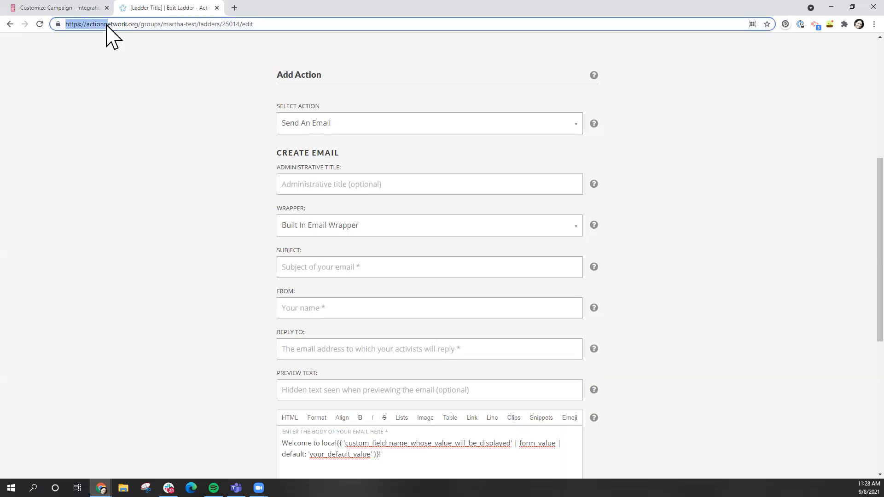
{"action": "type", "text": "action"}
{"action": "key", "text": "Return"}
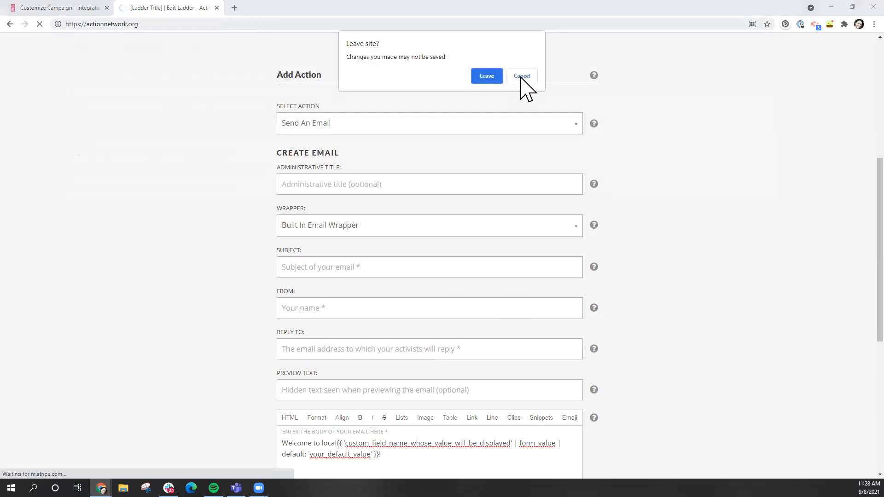
{"action": "left_click", "coordinate": [499, 78]}
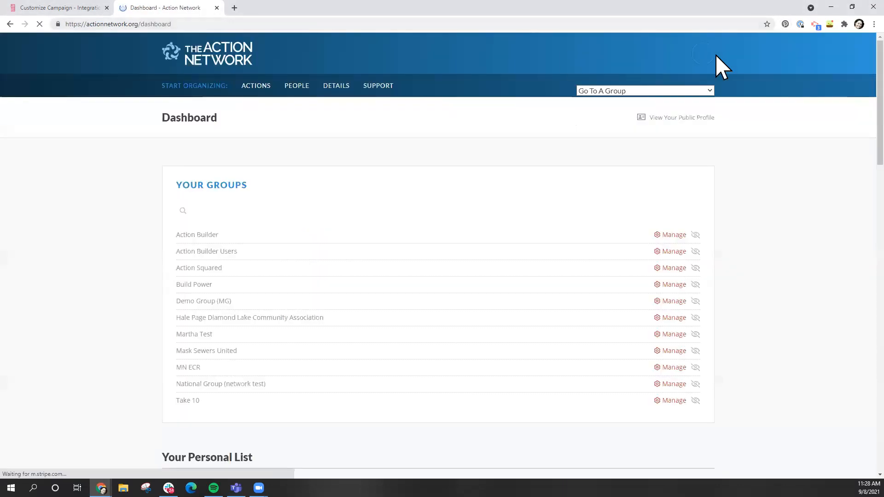
{"action": "left_click", "coordinate": [706, 58]}
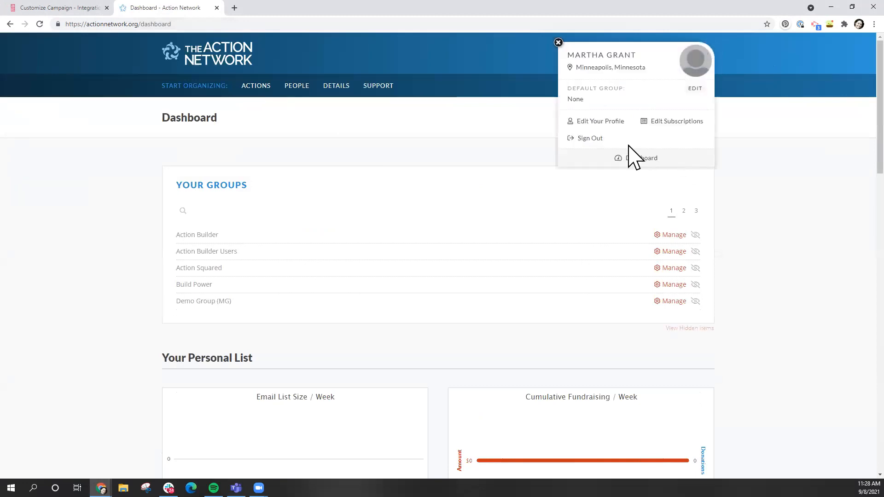
Sign out, reload the actionnetwork.org homepage, and go to the LOGIN OR SIGNUP page
{"action": "left_click", "coordinate": [592, 139]}
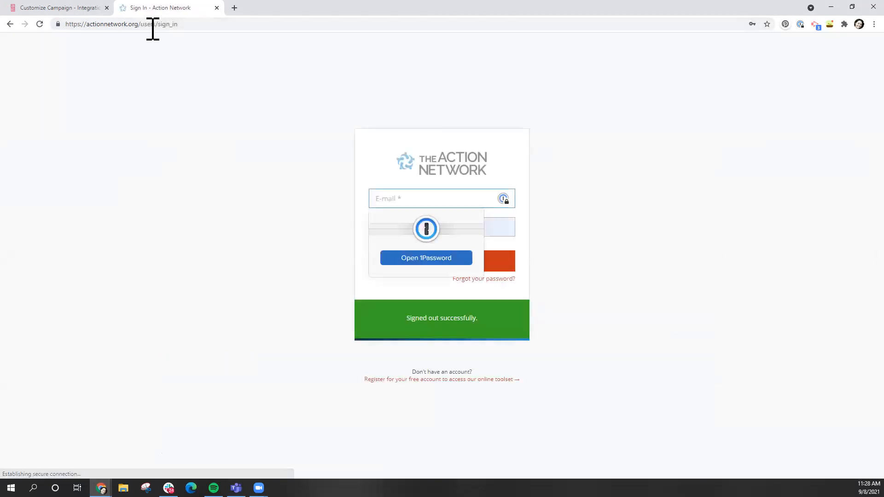
{"action": "left_click_drag", "start_coordinate": [143, 24], "coordinate": [355, 4]}
{"action": "key", "text": "BackSpace"}
{"action": "key", "text": "Return"}
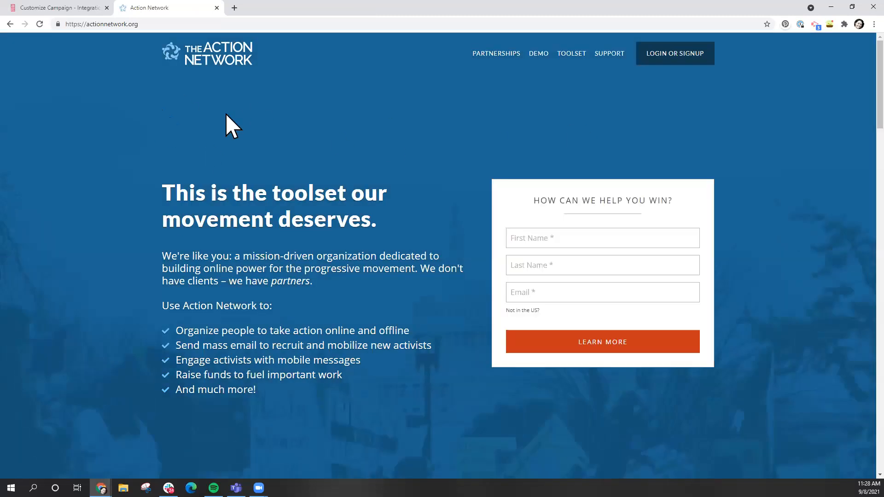
{"action": "left_click", "coordinate": [669, 53]}
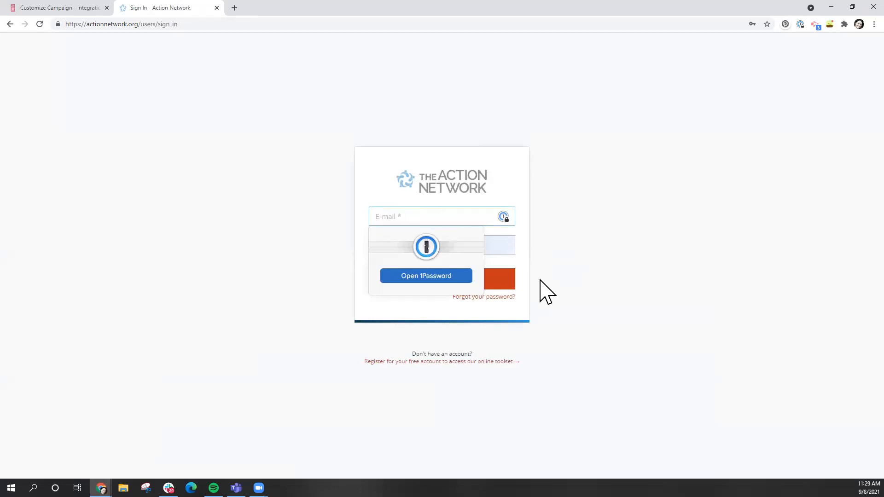
Follow the 'Register for your free account' link below the sign-in box
{"action": "left_click", "coordinate": [446, 363]}
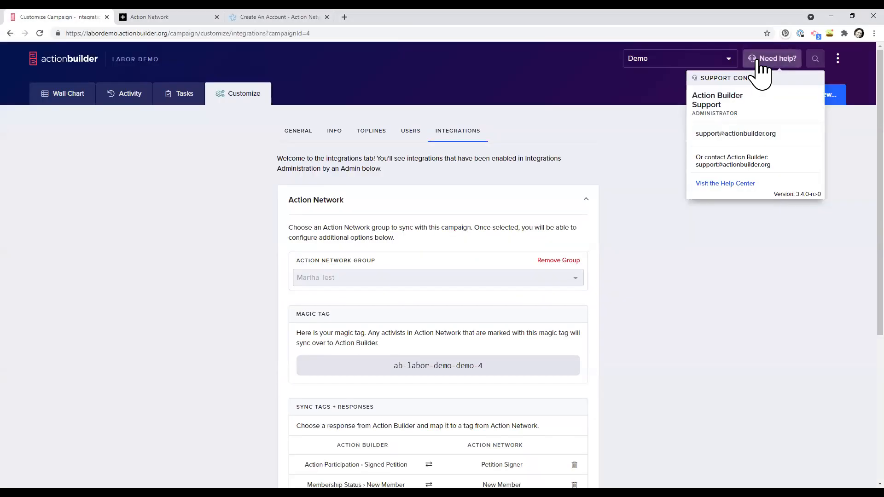
Open the Action Builder Help Center in a new tab, browse the General category, then return home
{"action": "left_click", "coordinate": [722, 184]}
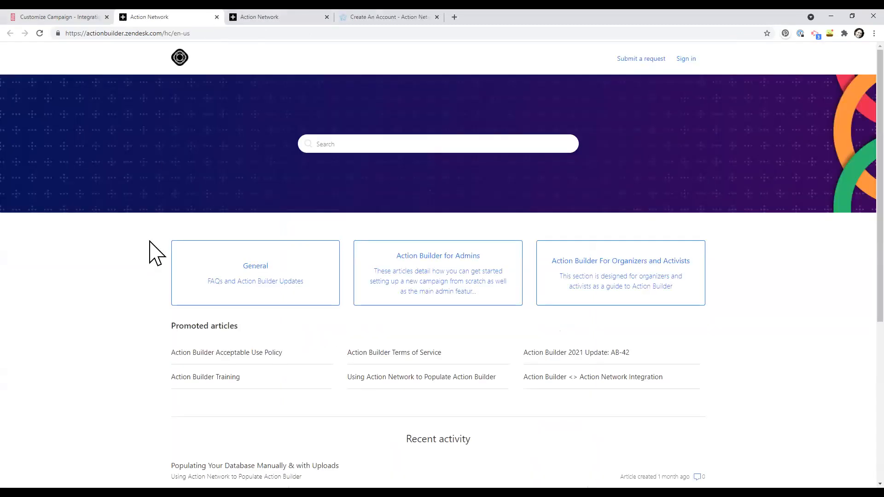
{"action": "scroll", "coordinate": [462, 359], "scroll_direction": "down", "scroll_amount": 5}
{"action": "scroll", "coordinate": [465, 367], "scroll_direction": "up", "scroll_amount": 5}
{"action": "left_click", "coordinate": [276, 272]}
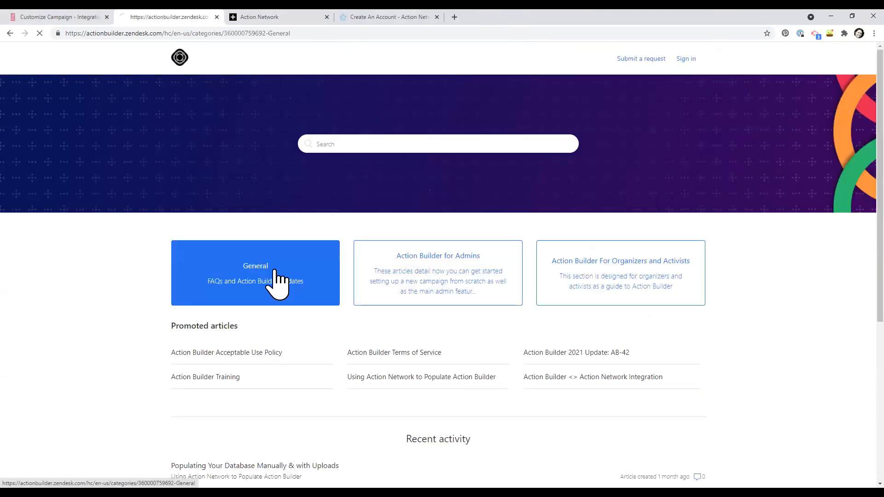
{"action": "scroll", "coordinate": [178, 238], "scroll_direction": "down", "scroll_amount": 4}
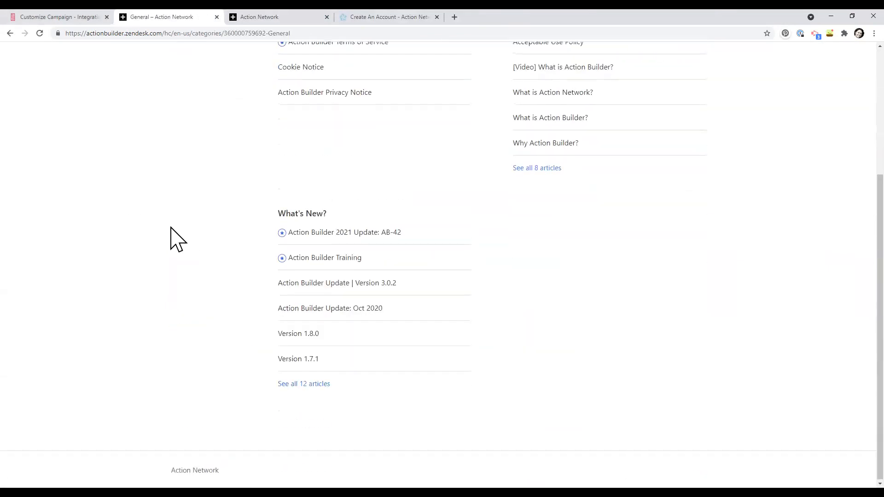
{"action": "scroll", "coordinate": [172, 234], "scroll_direction": "up", "scroll_amount": 4}
{"action": "left_click", "coordinate": [190, 95]}
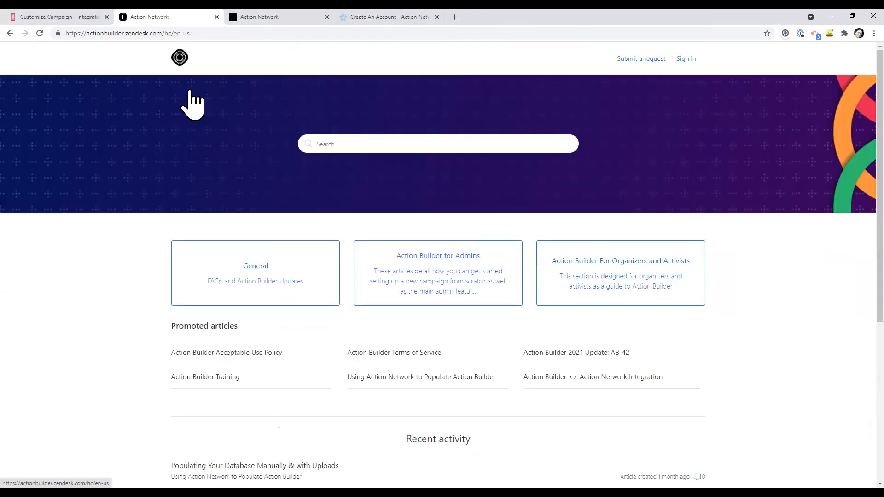
Open the Action Builder for Admins category and scroll through its article sections
{"action": "left_click", "coordinate": [488, 263]}
{"action": "scroll", "coordinate": [488, 262], "scroll_direction": "down", "scroll_amount": 6}
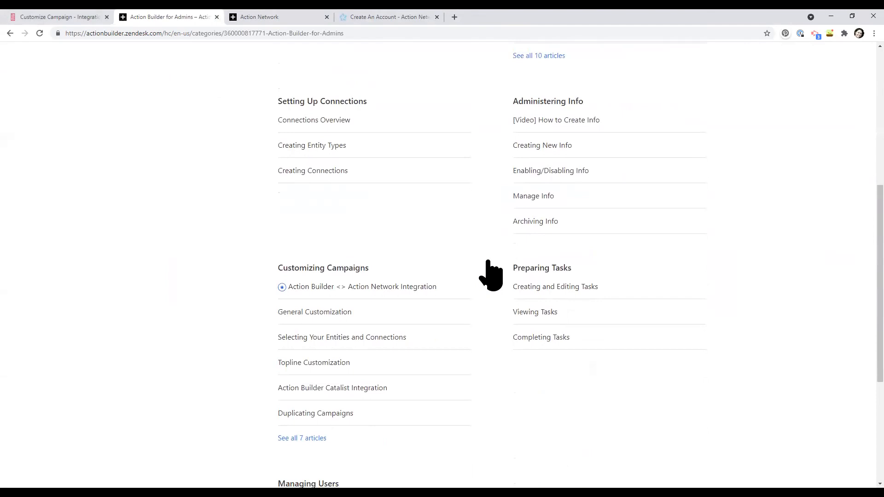
{"action": "scroll", "coordinate": [490, 275], "scroll_direction": "down", "scroll_amount": 5}
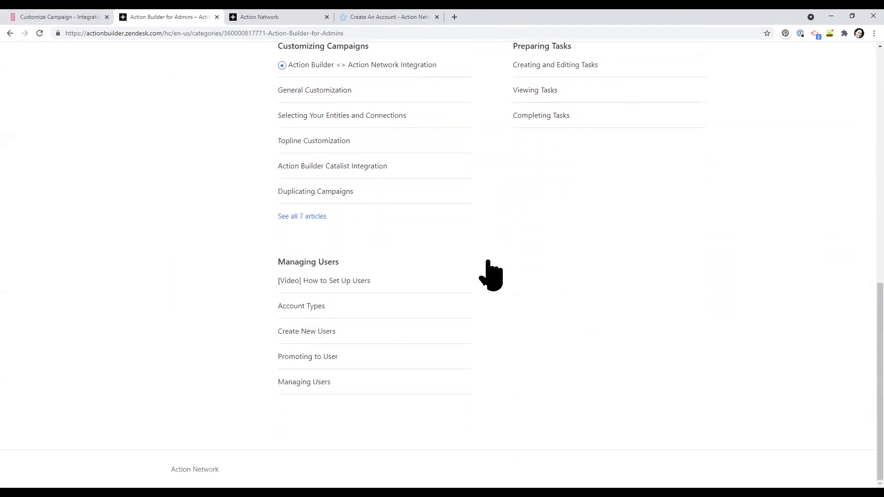
{"action": "scroll", "coordinate": [489, 274], "scroll_direction": "up", "scroll_amount": 10}
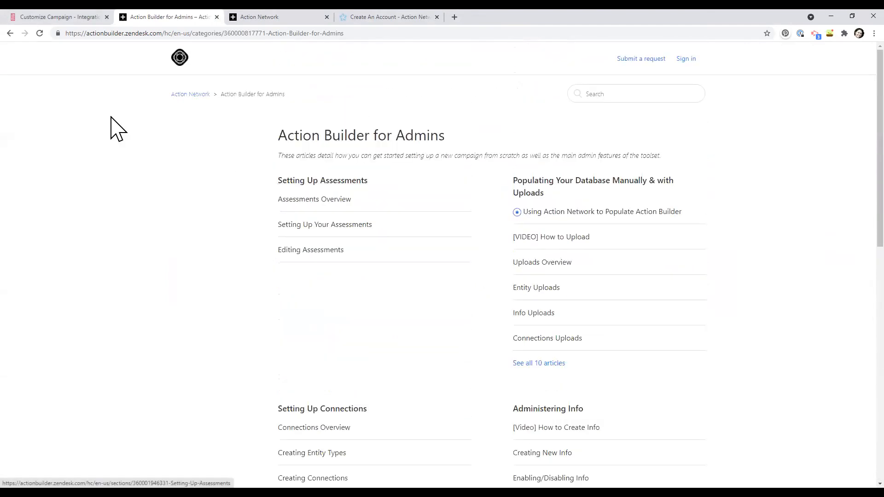